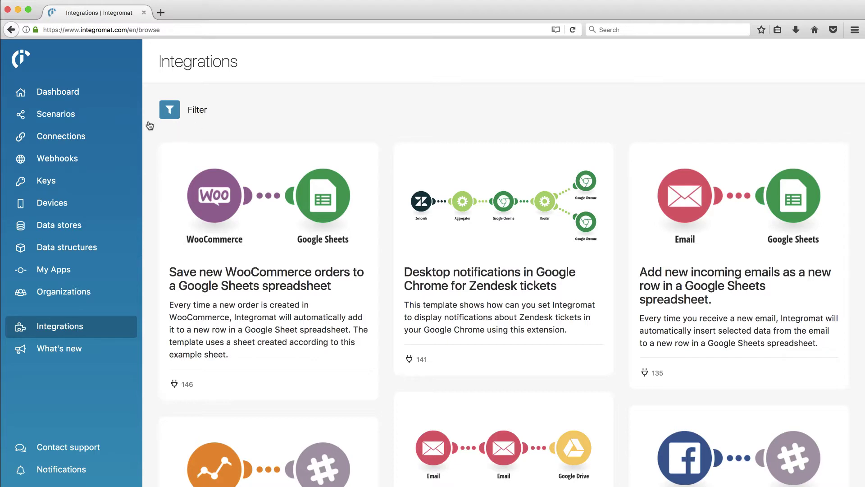
- Open the Scenarios list to view the Integration Pocket, Slack scenario
{"action": "left_click", "coordinate": [60, 118]}
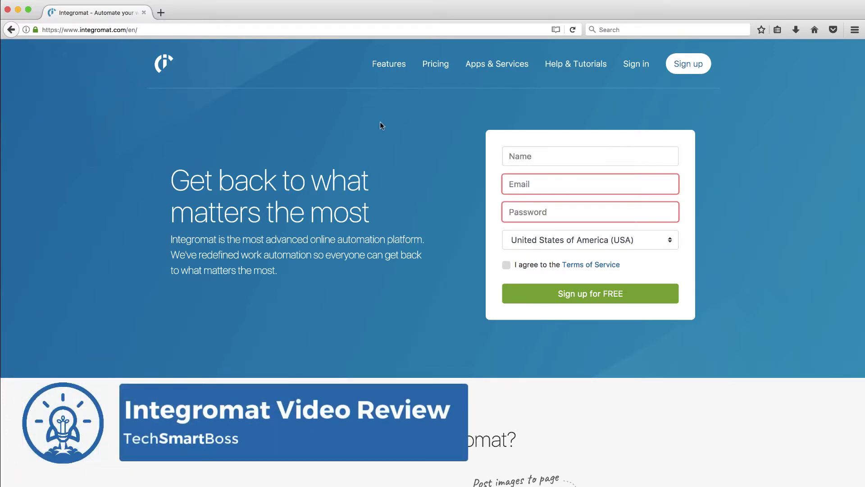
- Scroll the Integromat home page, then view Pricing comparing the Free through Platinum plans
{"action": "scroll", "coordinate": [378, 174], "scroll_direction": "down", "scroll_amount": 5}
{"action": "scroll", "coordinate": [374, 260], "scroll_direction": "down", "scroll_amount": 3}
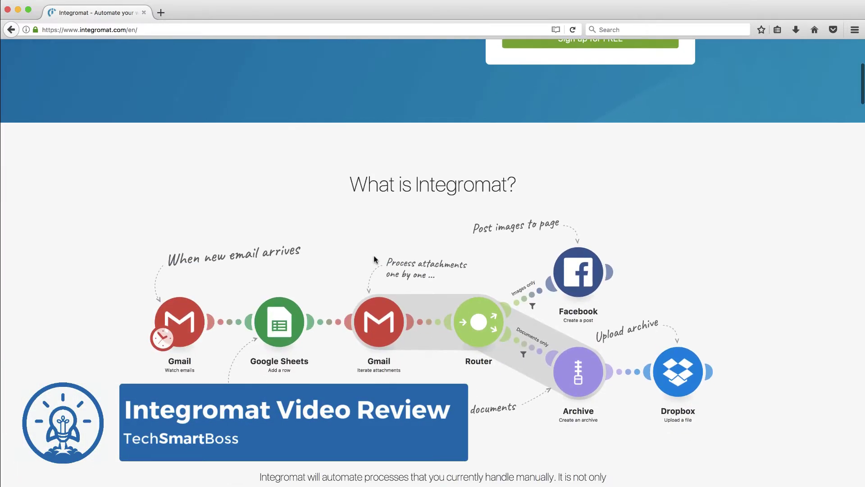
{"action": "scroll", "coordinate": [374, 259], "scroll_direction": "down", "scroll_amount": 1}
{"action": "scroll", "coordinate": [374, 259], "scroll_direction": "down", "scroll_amount": 2}
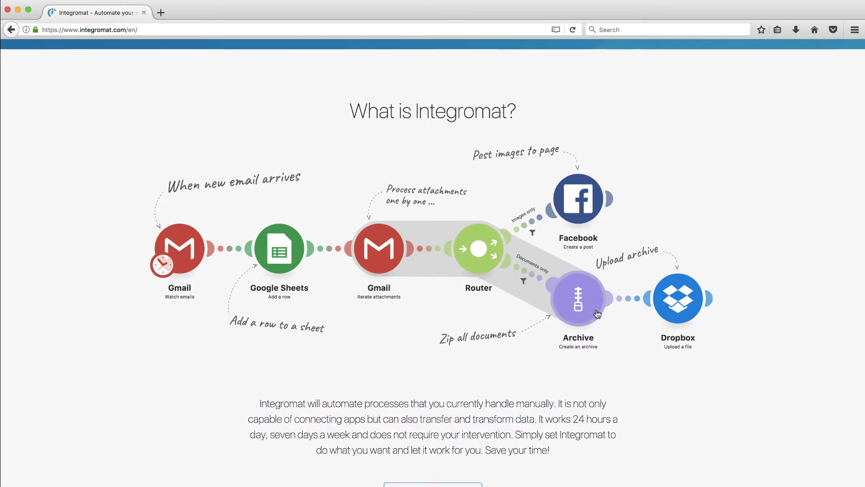
{"action": "scroll", "coordinate": [598, 313], "scroll_direction": "down", "scroll_amount": 3}
{"action": "scroll", "coordinate": [597, 313], "scroll_direction": "up", "scroll_amount": 10}
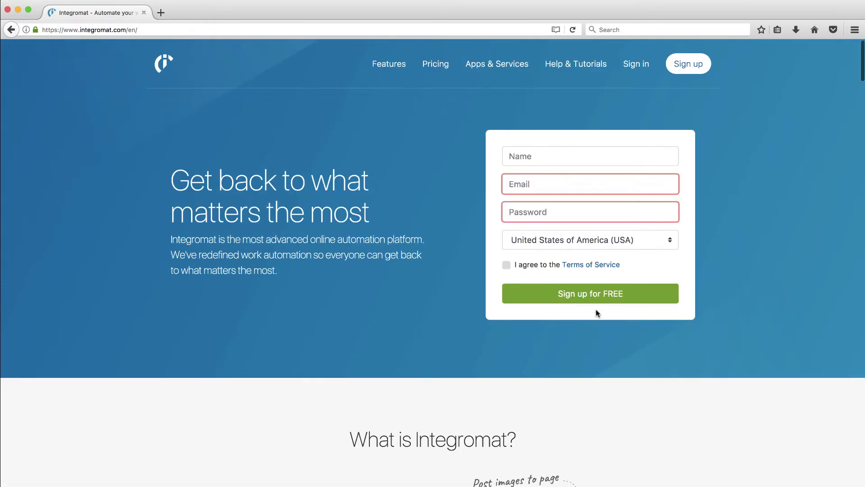
{"action": "left_click", "coordinate": [437, 71]}
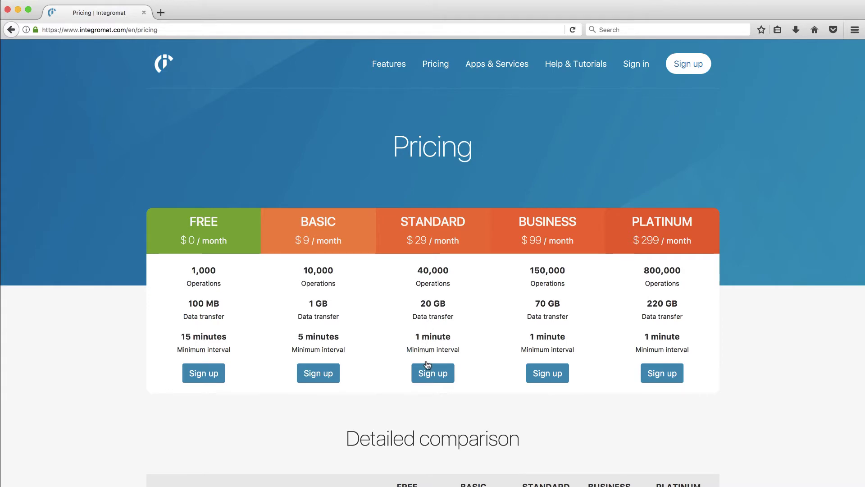
{"action": "scroll", "coordinate": [428, 374], "scroll_direction": "down", "scroll_amount": 10}
{"action": "scroll", "coordinate": [424, 395], "scroll_direction": "up", "scroll_amount": 10}
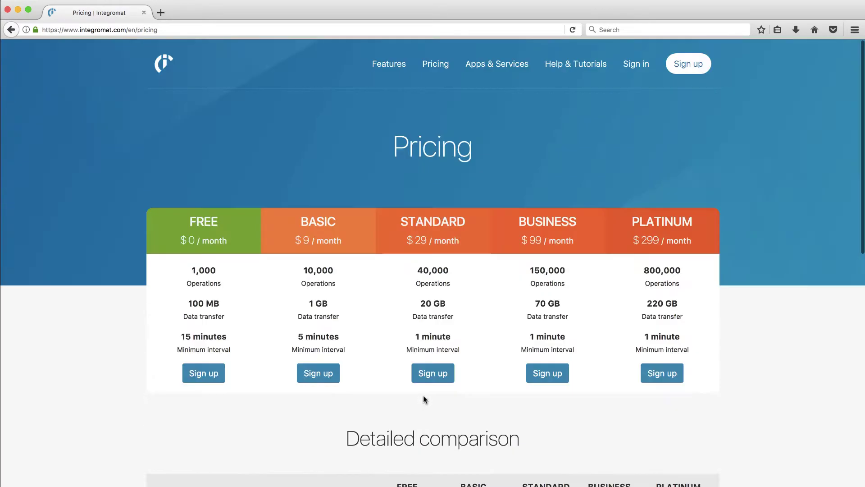
- Browse the Apps & Services catalogue tiles, from ABRA FlexiBee onward, and return to the top
{"action": "left_click", "coordinate": [489, 69]}
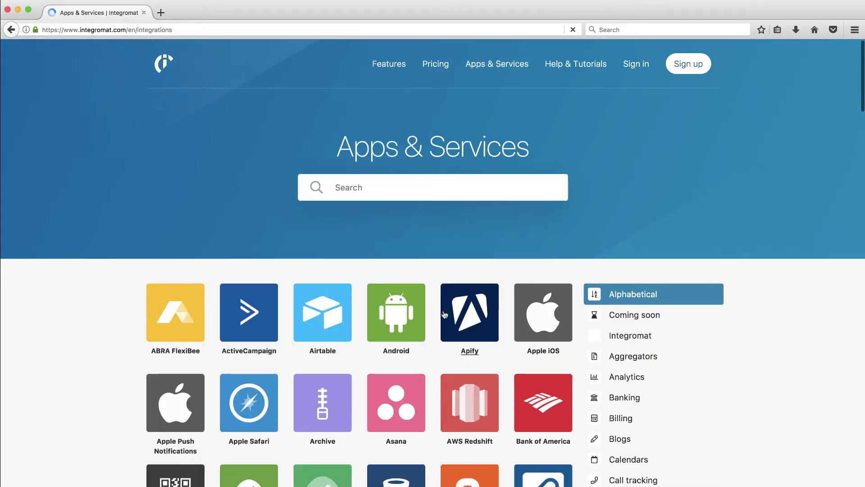
{"action": "scroll", "coordinate": [444, 313], "scroll_direction": "down", "scroll_amount": 2}
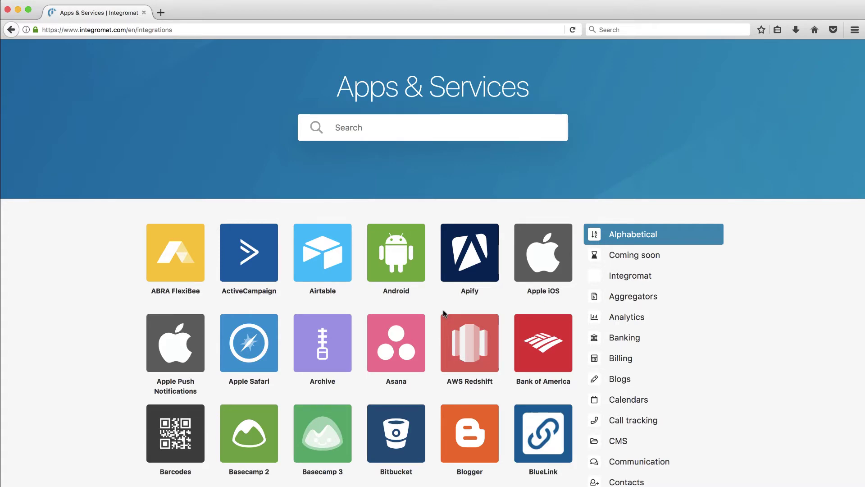
{"action": "scroll", "coordinate": [442, 310], "scroll_direction": "down", "scroll_amount": 4}
{"action": "scroll", "coordinate": [443, 315], "scroll_direction": "down", "scroll_amount": 5}
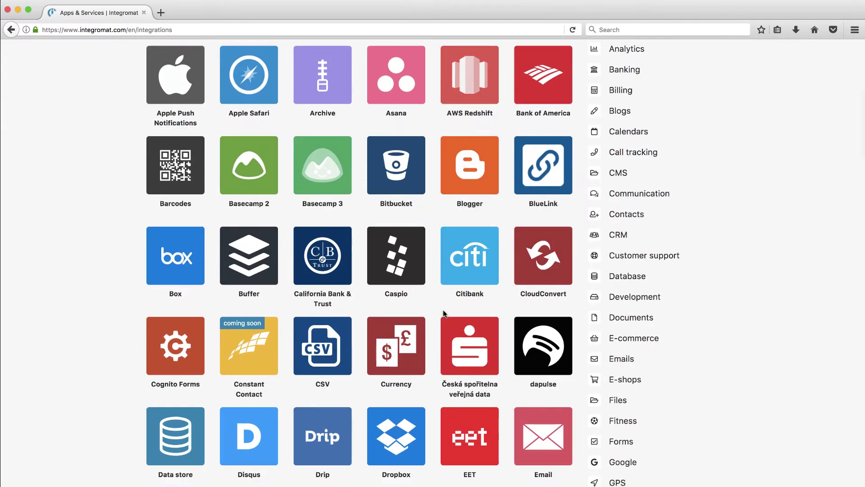
{"action": "scroll", "coordinate": [444, 314], "scroll_direction": "down", "scroll_amount": 2}
{"action": "scroll", "coordinate": [444, 314], "scroll_direction": "down", "scroll_amount": 5}
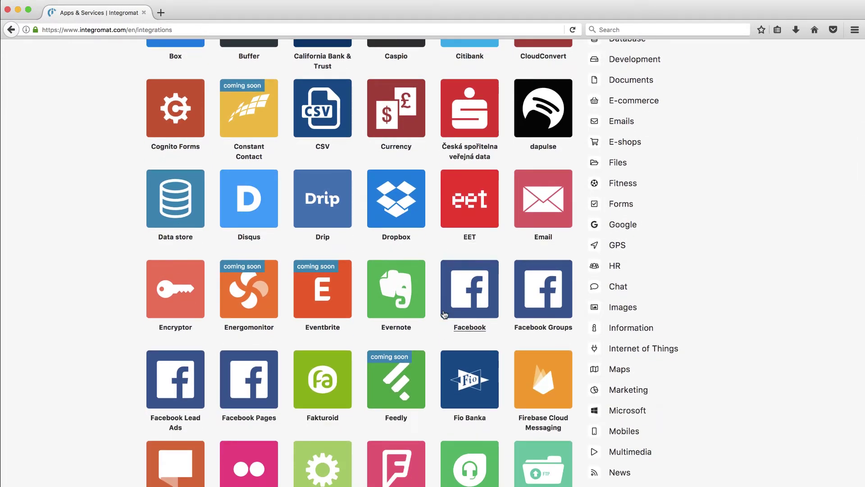
{"action": "scroll", "coordinate": [444, 314], "scroll_direction": "down", "scroll_amount": 1}
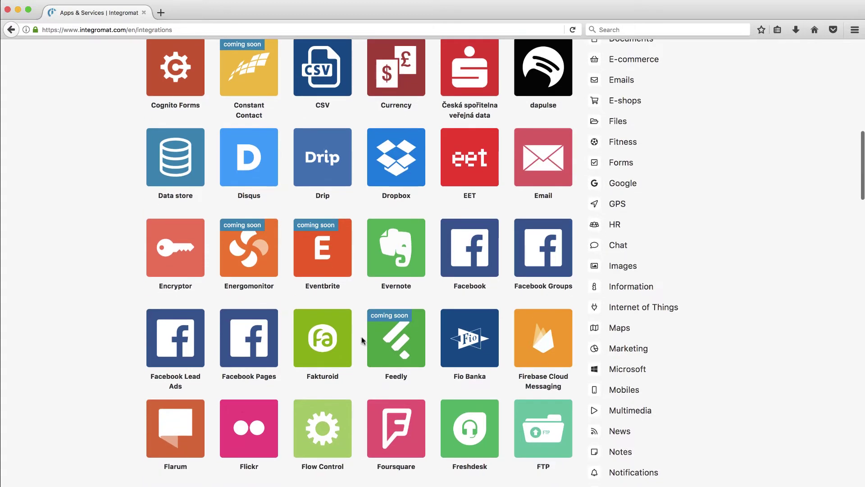
{"action": "scroll", "coordinate": [361, 337], "scroll_direction": "down", "scroll_amount": 4}
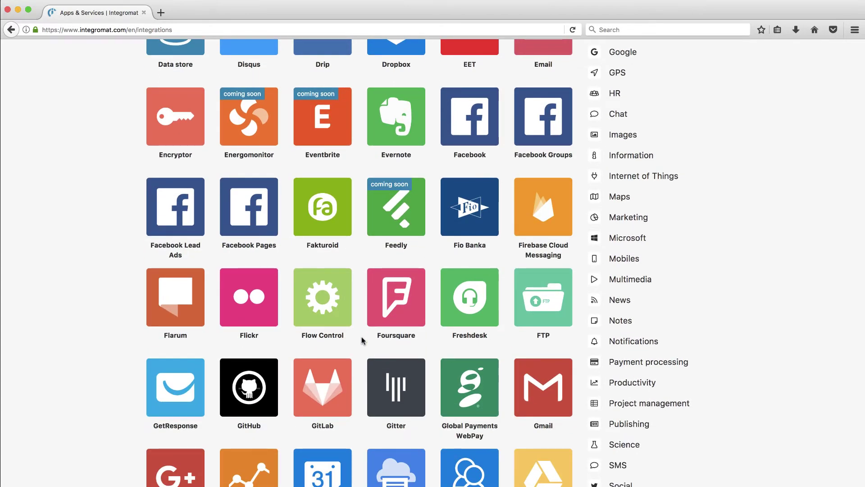
{"action": "scroll", "coordinate": [362, 341], "scroll_direction": "up", "scroll_amount": 7}
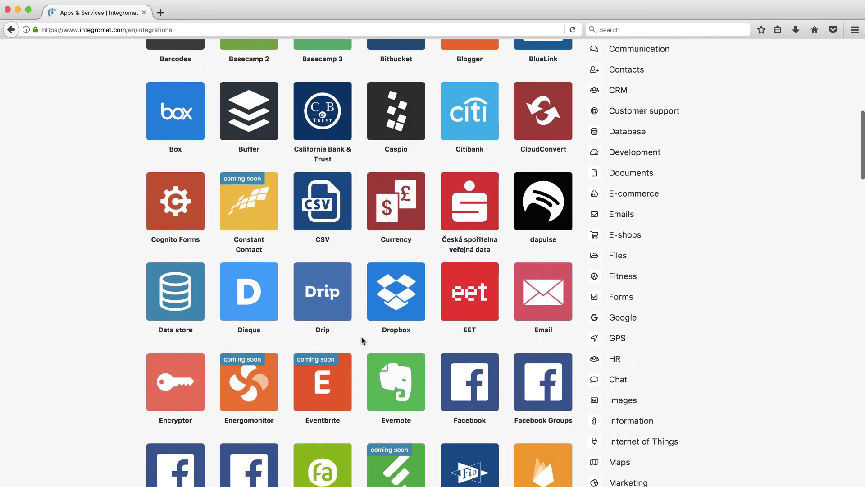
{"action": "scroll", "coordinate": [362, 340], "scroll_direction": "down", "scroll_amount": 7}
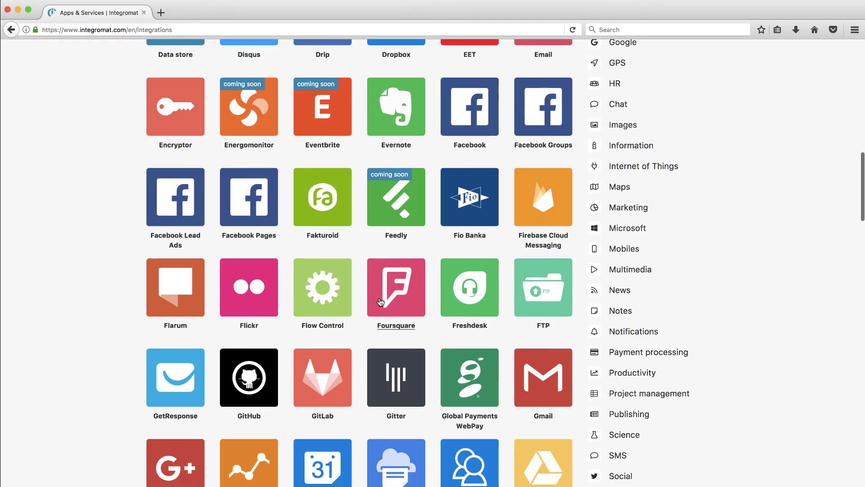
{"action": "scroll", "coordinate": [381, 301], "scroll_direction": "down", "scroll_amount": 4}
{"action": "scroll", "coordinate": [341, 317], "scroll_direction": "up", "scroll_amount": 20}
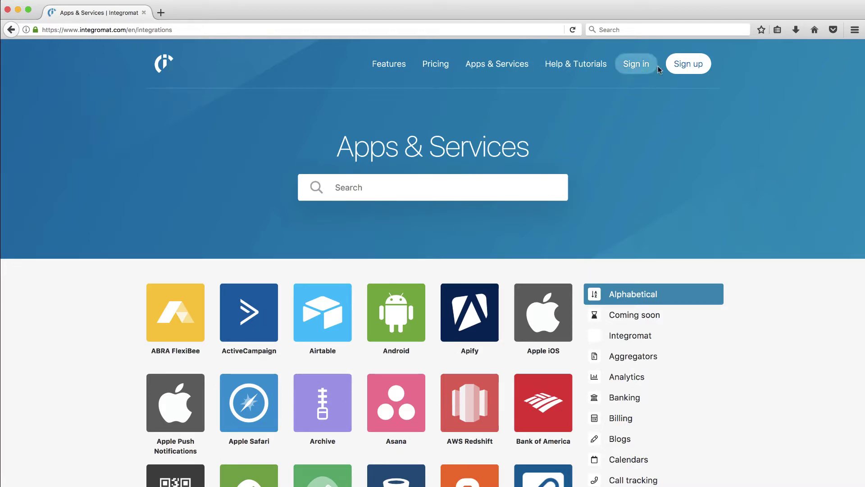
- Open the sign-up form and enter the full name, e-mail address and account password
{"action": "left_click", "coordinate": [685, 63]}
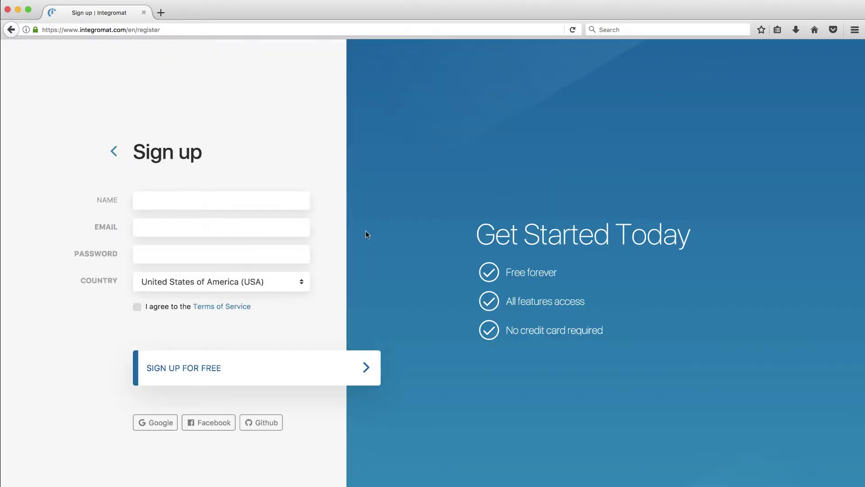
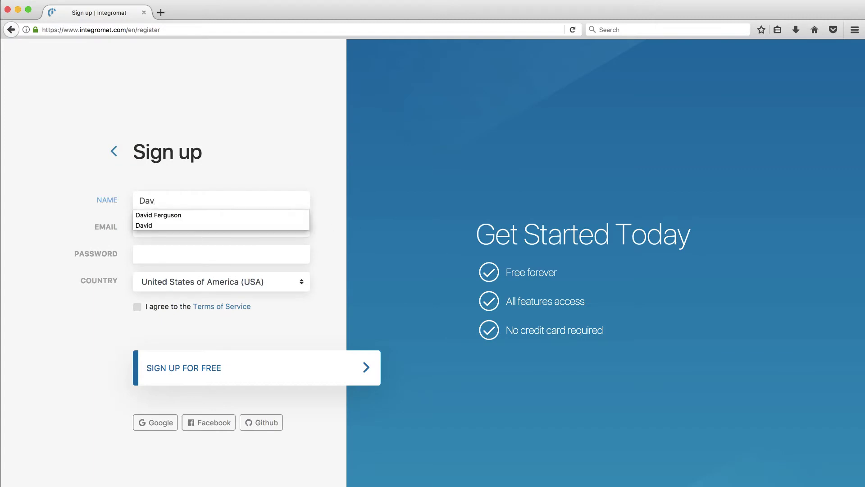
{"action": "key", "text": "Tab"}
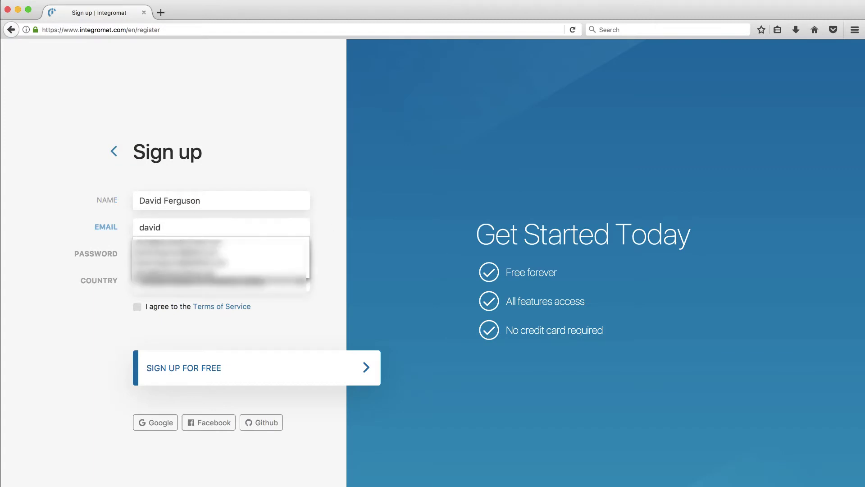
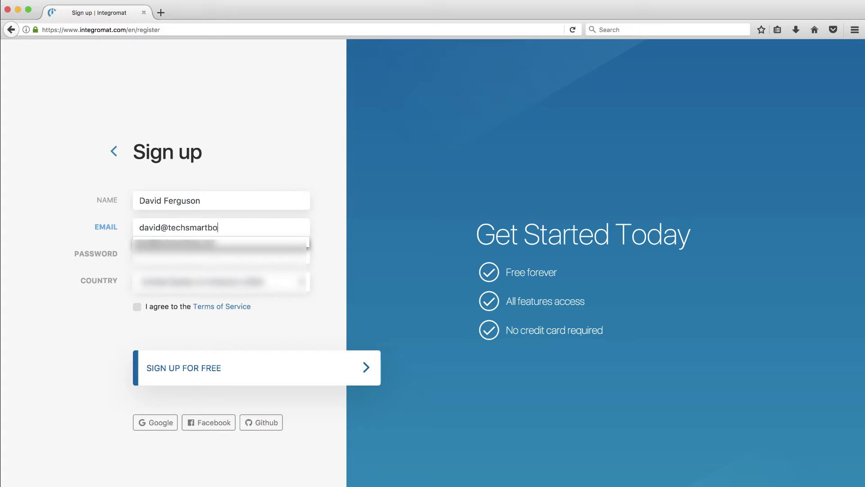
{"action": "key", "text": "Tab"}
{"action": "type", "text": "••••••"}
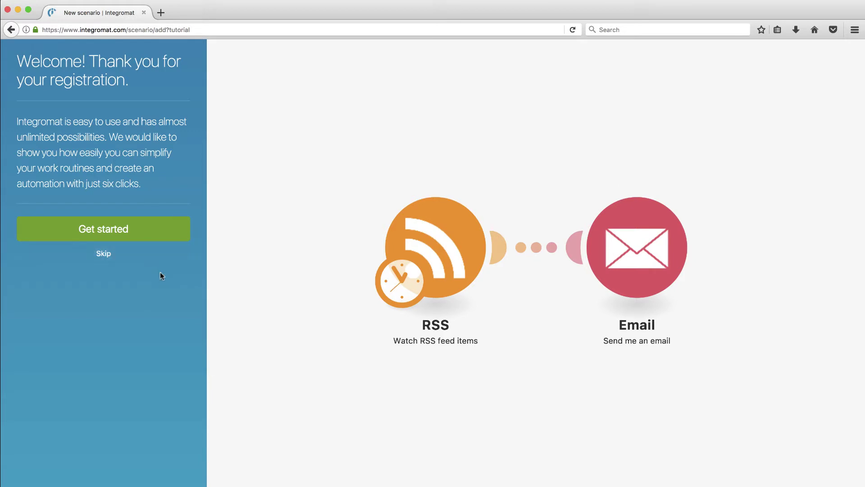
- Skip the welcome tutorial, dismiss the dashboard hint and start creating a new scenario
{"action": "left_click", "coordinate": [104, 255]}
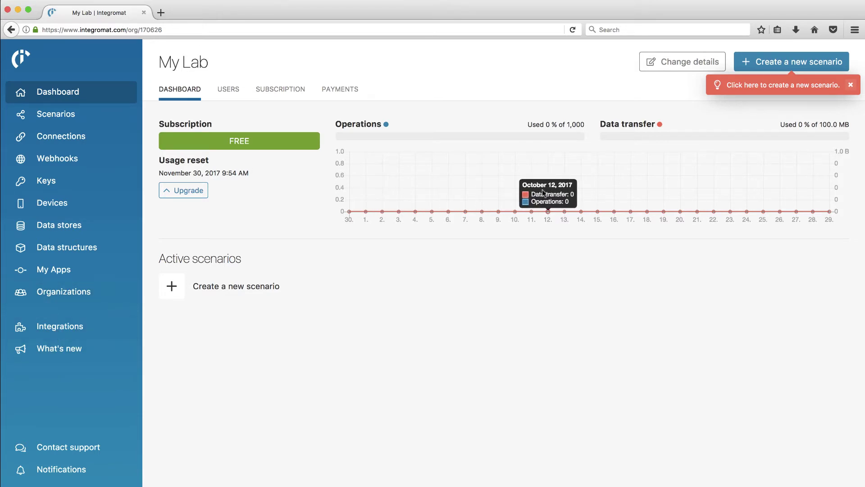
{"action": "left_click", "coordinate": [851, 85]}
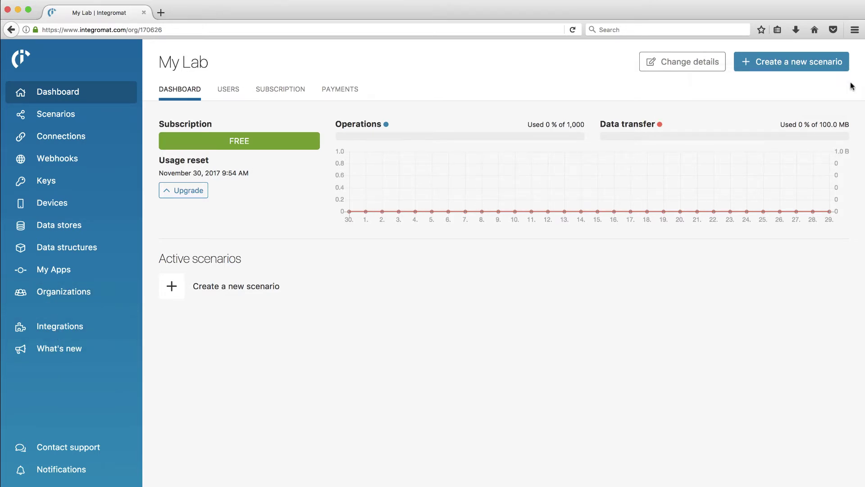
{"action": "left_click", "coordinate": [796, 66]}
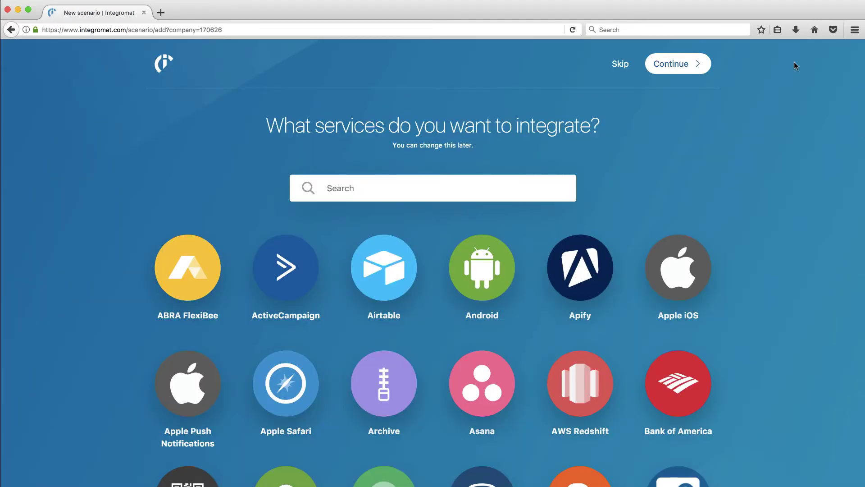
- Search for 'pocket', select Pocket as the service and continue to the empty scenario
{"action": "type", "text": "pocket"}
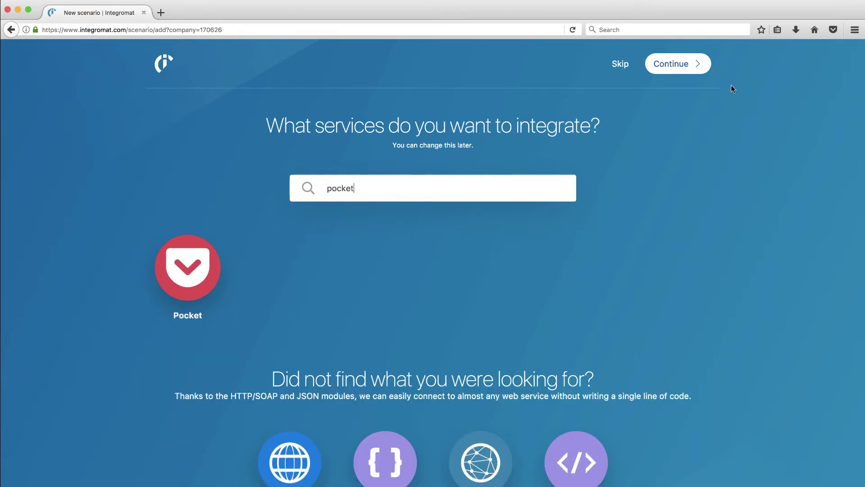
{"action": "left_click", "coordinate": [190, 285]}
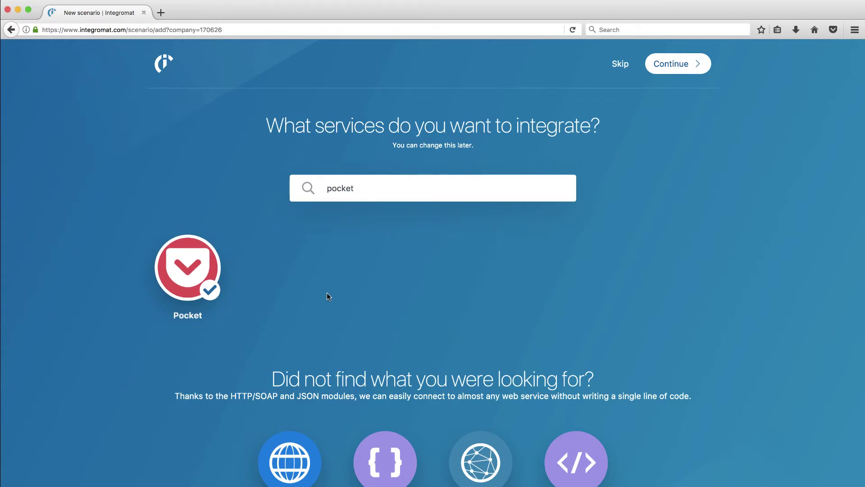
{"action": "left_click", "coordinate": [673, 70]}
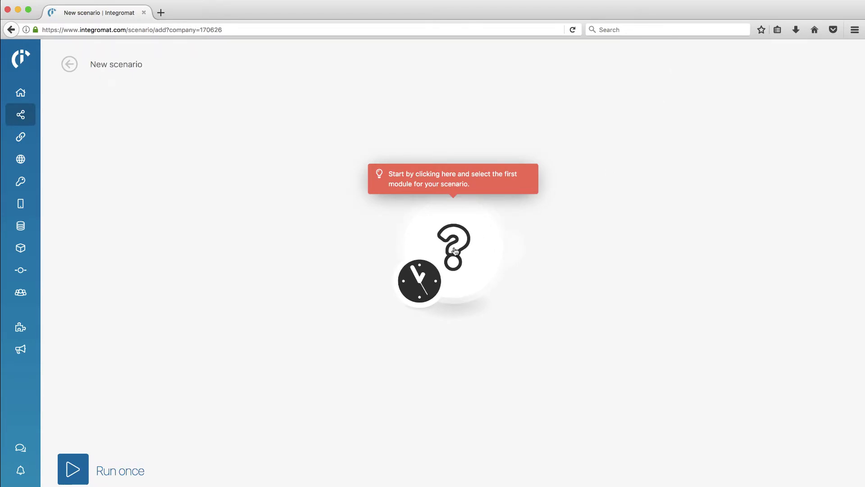
{"action": "left_click", "coordinate": [454, 250]}
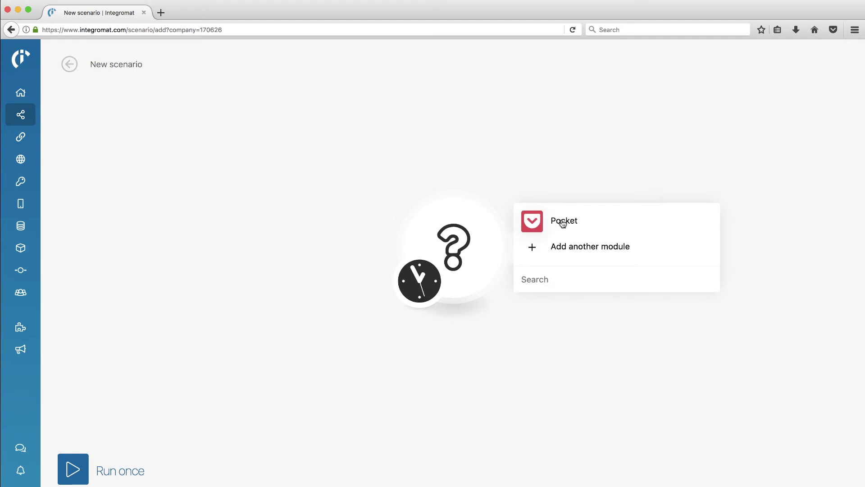
{"action": "left_click", "coordinate": [561, 223]}
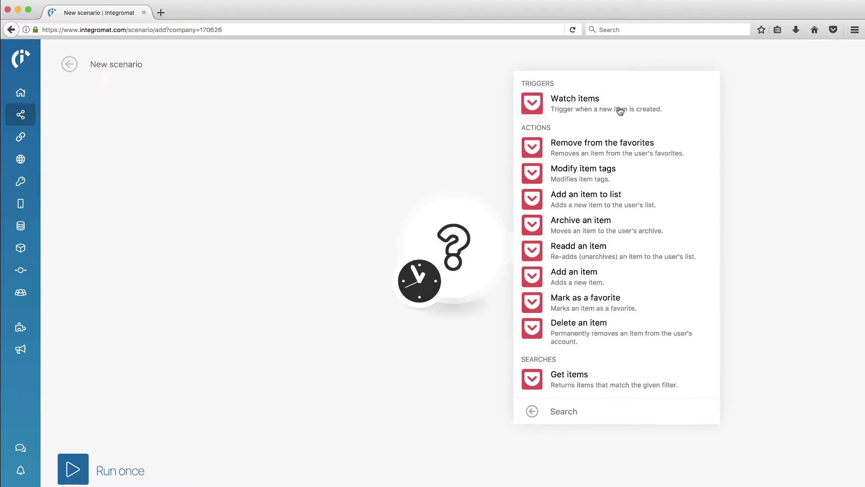
{"action": "left_click", "coordinate": [564, 102]}
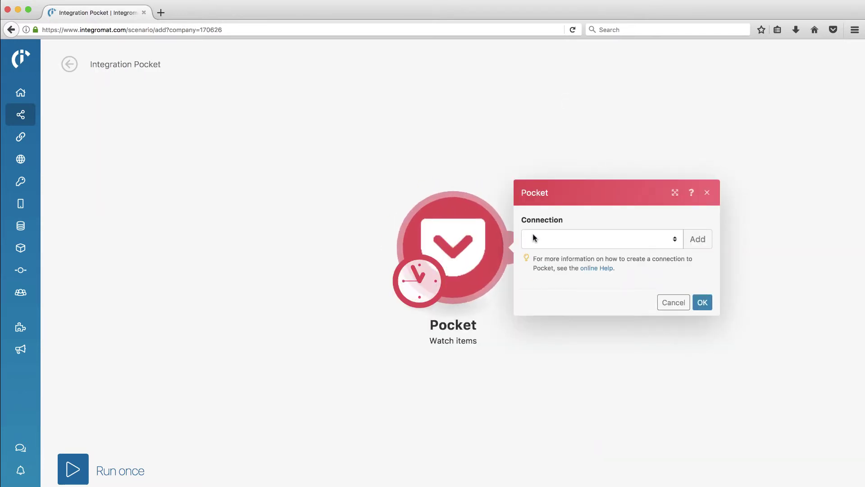
- Add a Pocket connection named My Pocket connection and authorize Integromat's access
{"action": "left_click", "coordinate": [698, 241]}
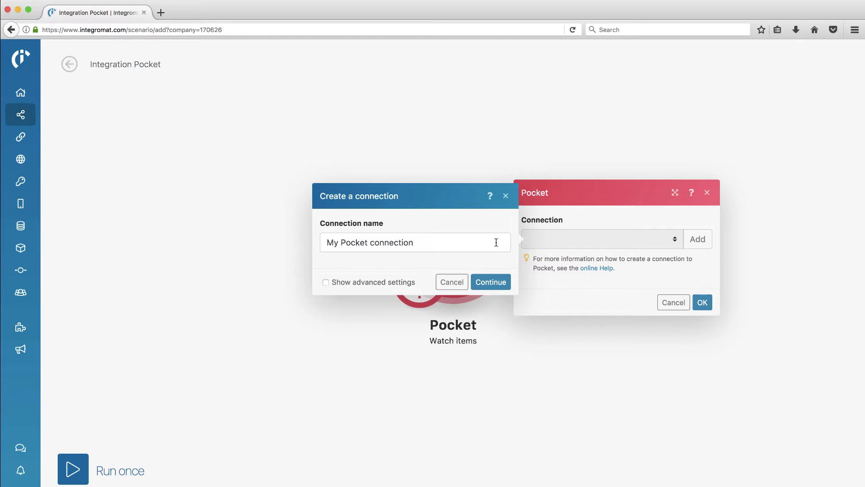
{"action": "left_click", "coordinate": [491, 283]}
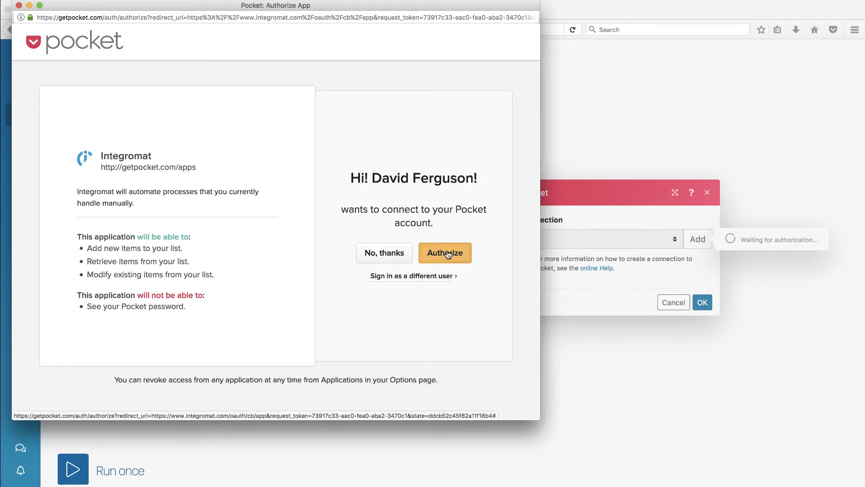
{"action": "left_click", "coordinate": [448, 254]}
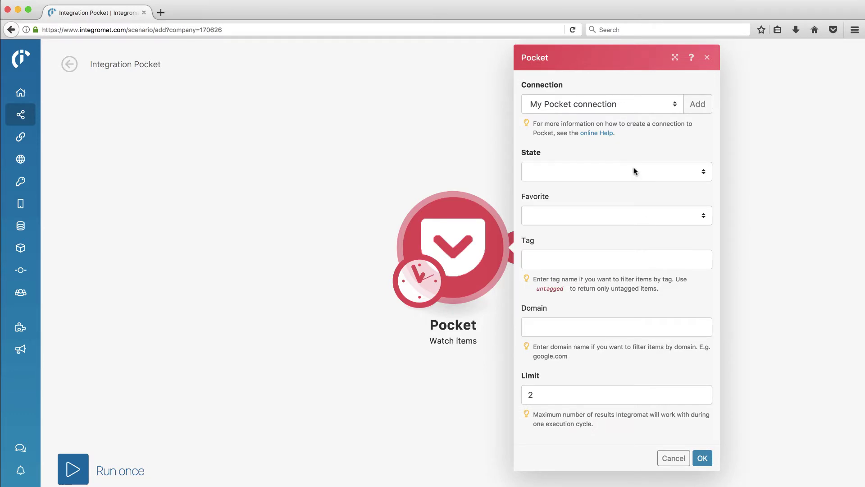
- Set the Pocket trigger's State to All and confirm the settings with OK
{"action": "left_click", "coordinate": [704, 174]}
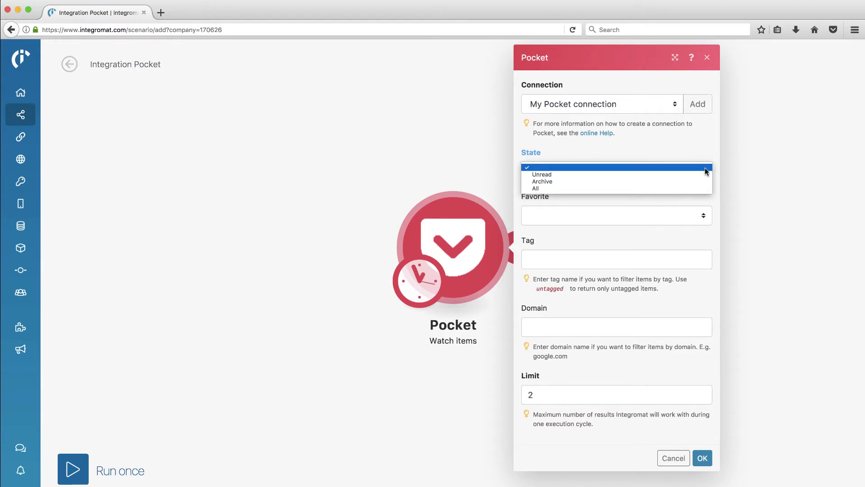
{"action": "left_click", "coordinate": [689, 190]}
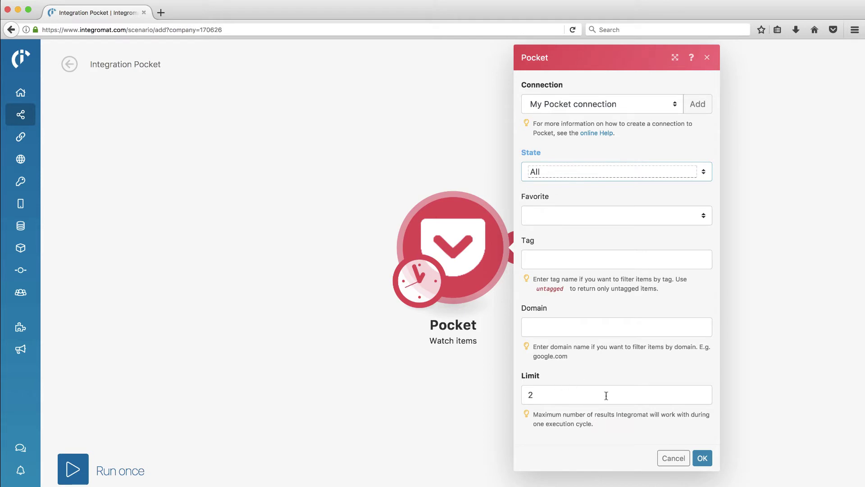
{"action": "left_click", "coordinate": [696, 456]}
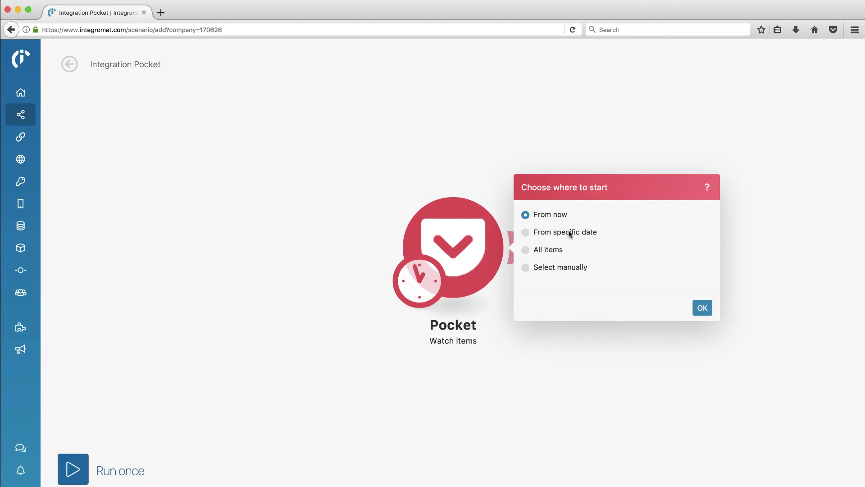
- Start Pocket processing from now, then add a second module and scroll its app list to Slack
{"action": "left_click", "coordinate": [703, 309]}
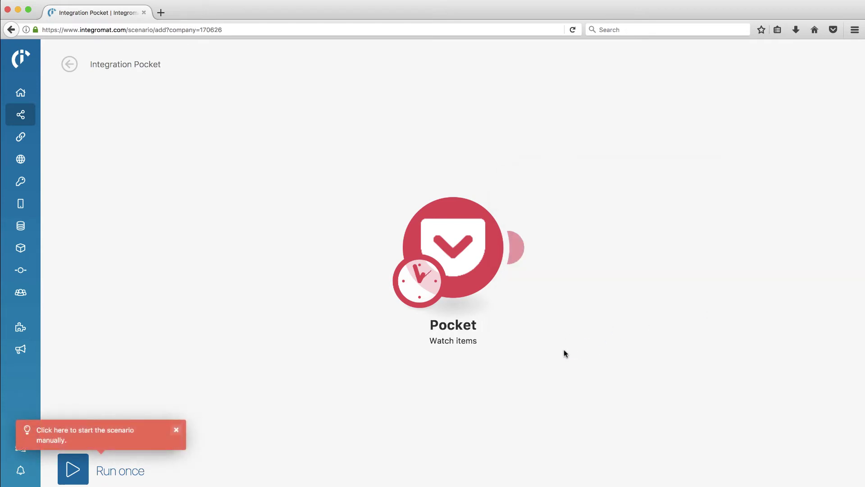
{"action": "left_click", "coordinate": [523, 249]}
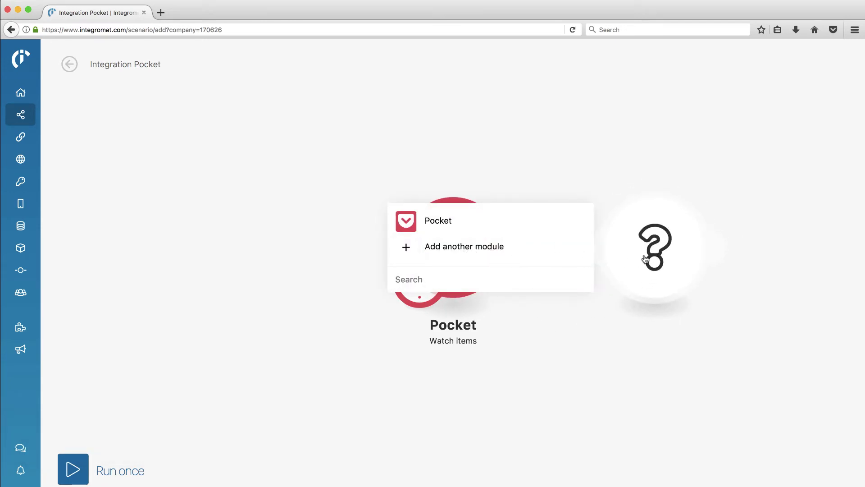
{"action": "left_click", "coordinate": [490, 249]}
{"action": "scroll", "coordinate": [477, 161], "scroll_direction": "down", "scroll_amount": 5}
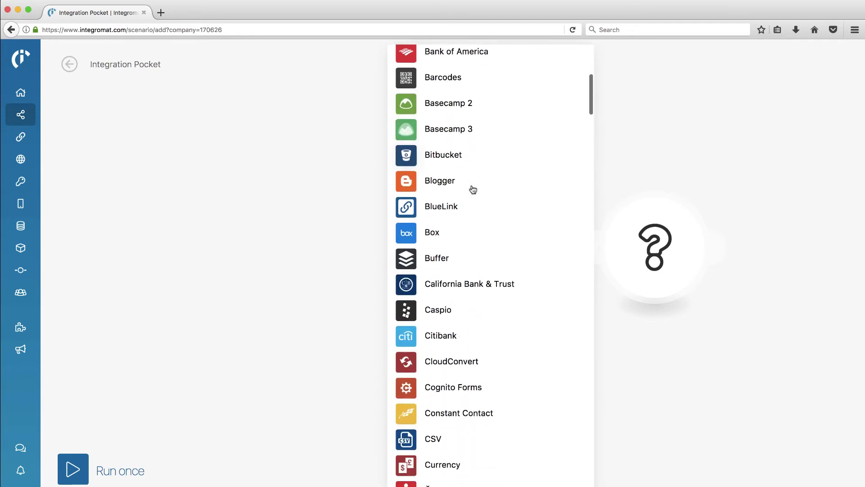
{"action": "scroll", "coordinate": [467, 227], "scroll_direction": "down", "scroll_amount": 15}
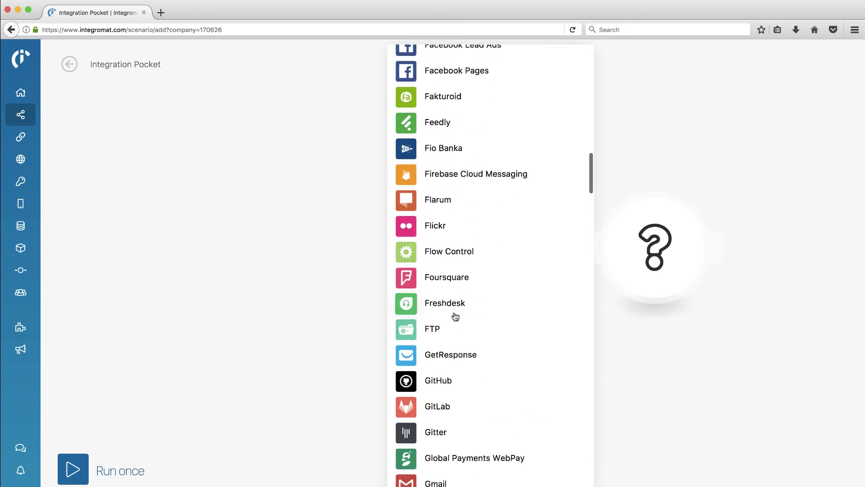
{"action": "scroll", "coordinate": [455, 317], "scroll_direction": "down", "scroll_amount": 20}
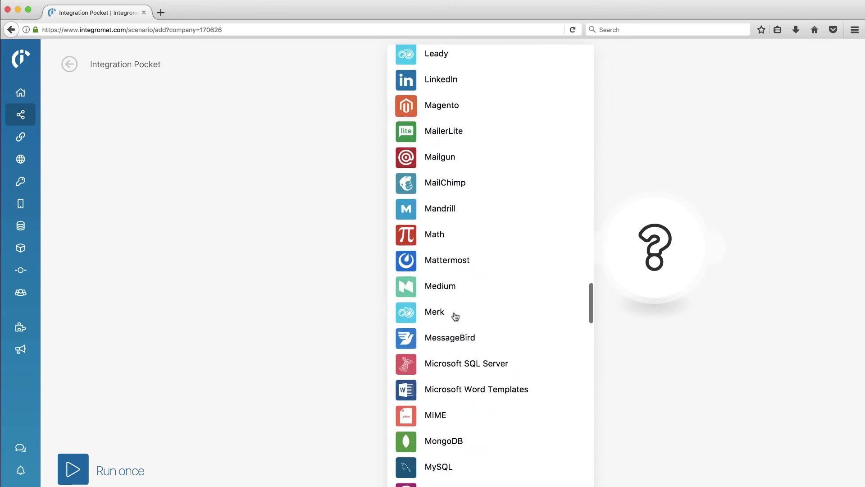
{"action": "scroll", "coordinate": [456, 317], "scroll_direction": "down", "scroll_amount": 15}
{"action": "scroll", "coordinate": [456, 316], "scroll_direction": "down", "scroll_amount": 3}
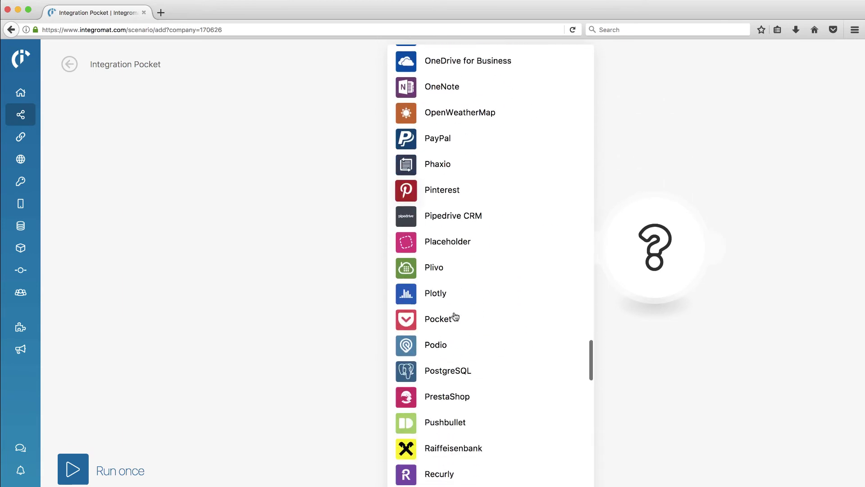
{"action": "scroll", "coordinate": [455, 316], "scroll_direction": "down", "scroll_amount": 12}
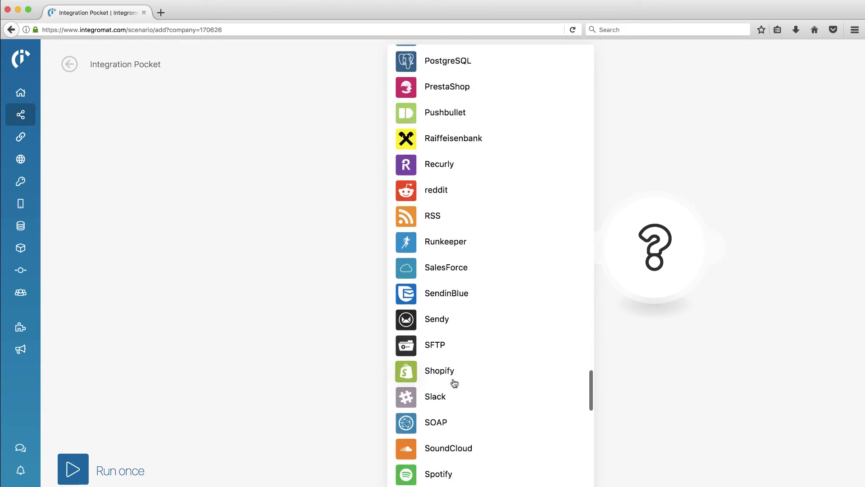
- Choose Slack for the second module and pick its Create a message action
{"action": "left_click", "coordinate": [431, 396]}
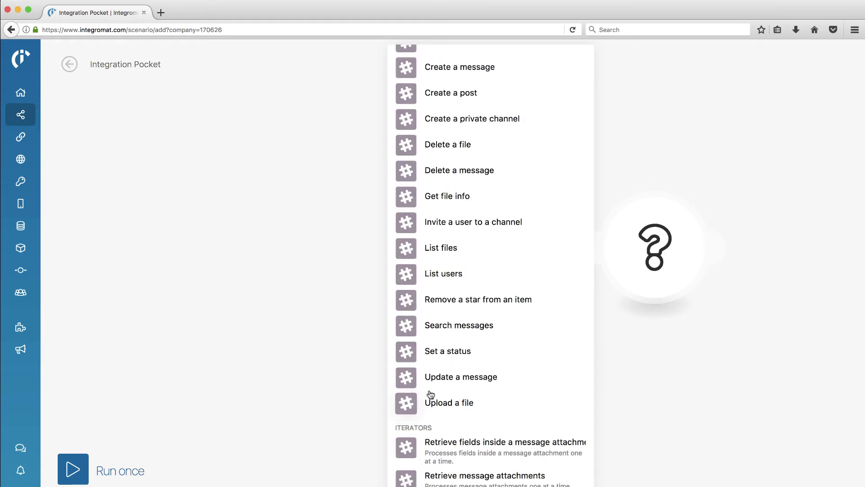
{"action": "scroll", "coordinate": [452, 316], "scroll_direction": "up", "scroll_amount": 4}
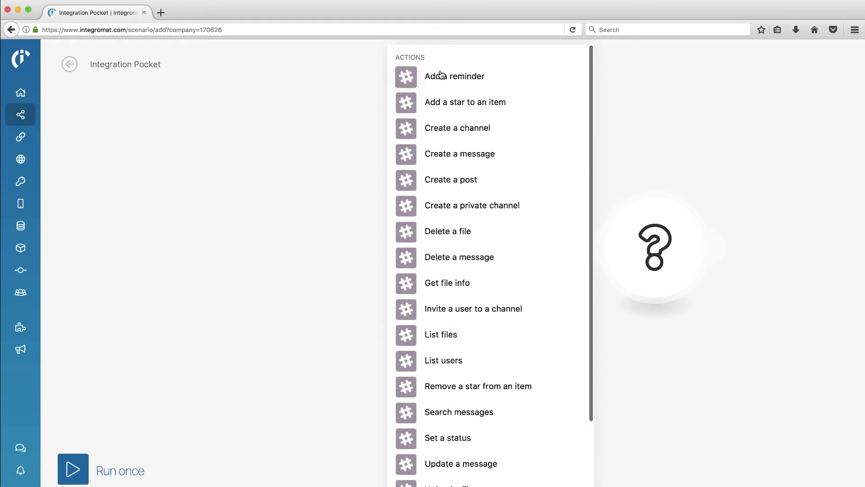
{"action": "scroll", "coordinate": [450, 216], "scroll_direction": "down", "scroll_amount": 2}
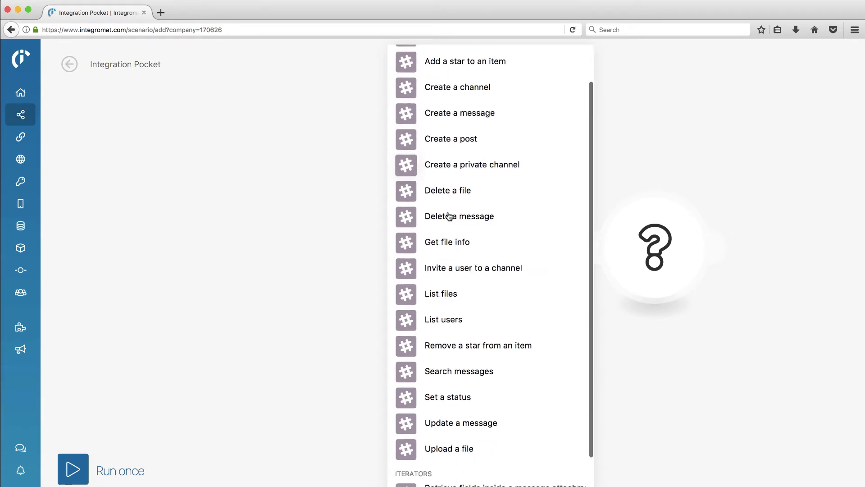
{"action": "scroll", "coordinate": [449, 217], "scroll_direction": "down", "scroll_amount": 1}
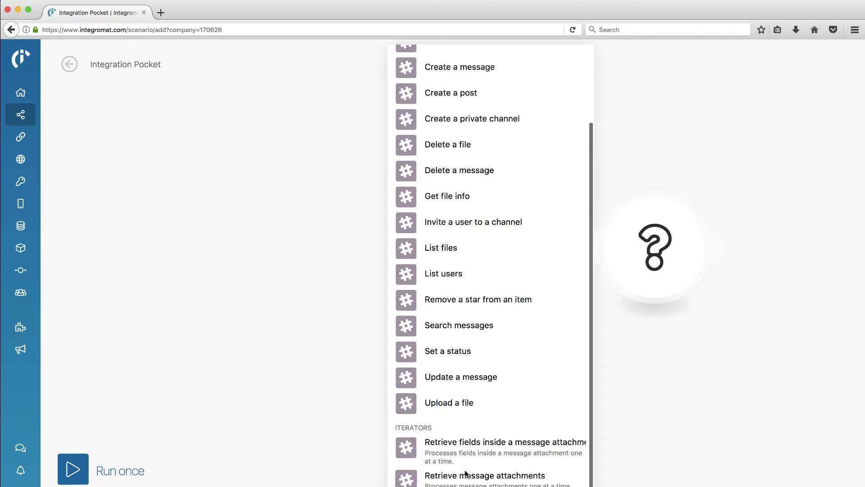
{"action": "scroll", "coordinate": [455, 405], "scroll_direction": "up", "scroll_amount": 4}
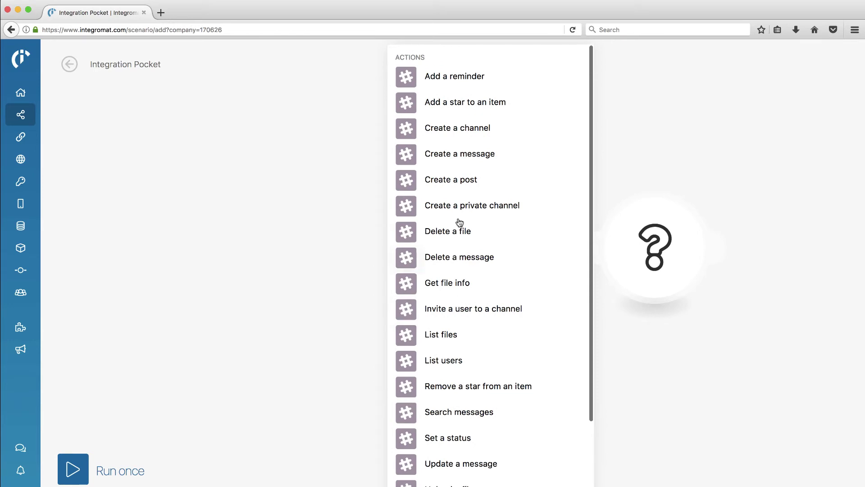
{"action": "scroll", "coordinate": [460, 211], "scroll_direction": "down", "scroll_amount": 1}
{"action": "scroll", "coordinate": [459, 203], "scroll_direction": "up", "scroll_amount": 1}
{"action": "scroll", "coordinate": [450, 232], "scroll_direction": "down", "scroll_amount": 3}
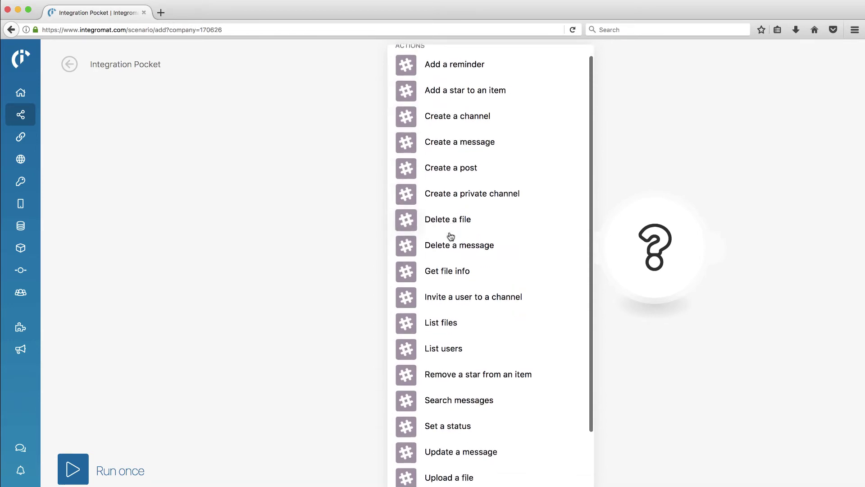
{"action": "scroll", "coordinate": [451, 245], "scroll_direction": "down", "scroll_amount": 1}
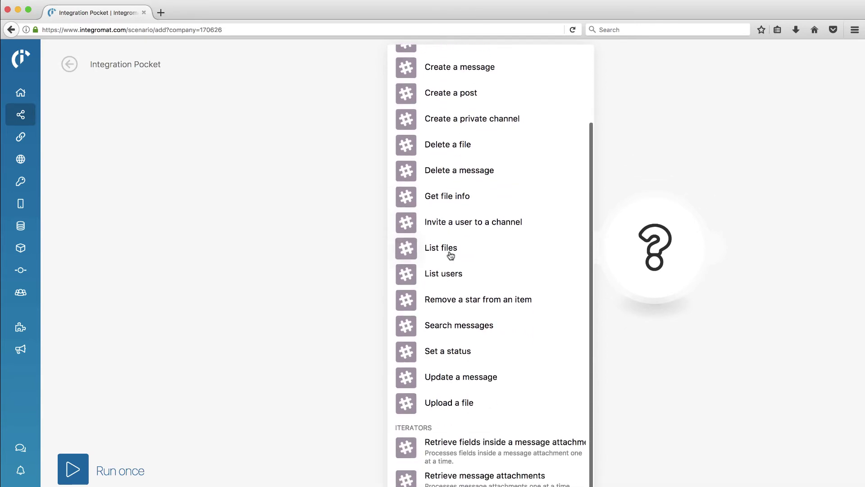
{"action": "scroll", "coordinate": [449, 332], "scroll_direction": "up", "scroll_amount": 4}
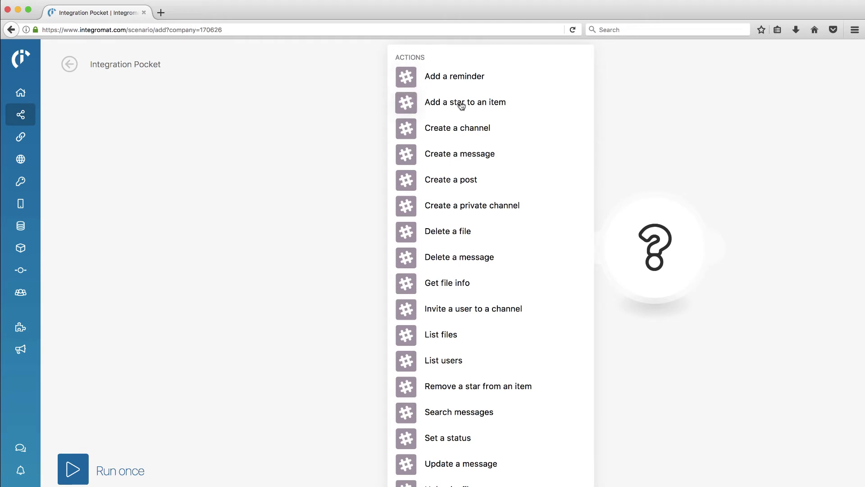
{"action": "left_click", "coordinate": [452, 158]}
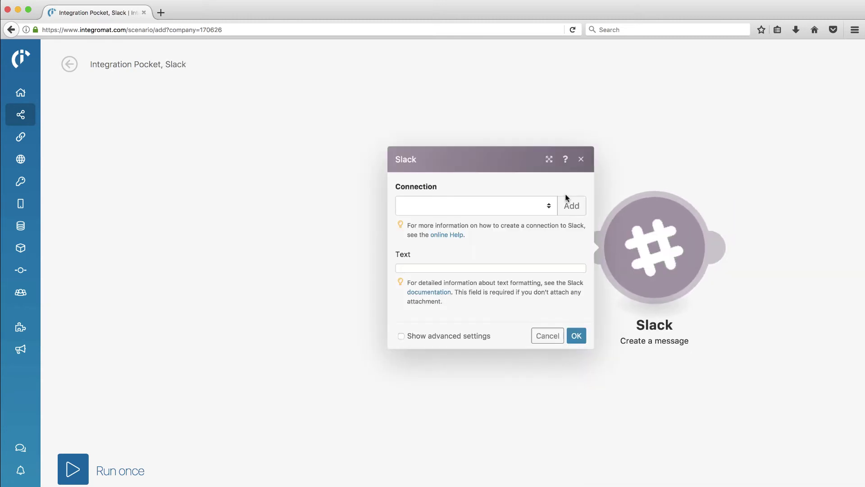
- Add a Slack connection named My Slack connection and authorize Integromat in the Slack workspace
{"action": "left_click", "coordinate": [572, 206]}
{"action": "left_click", "coordinate": [769, 250]}
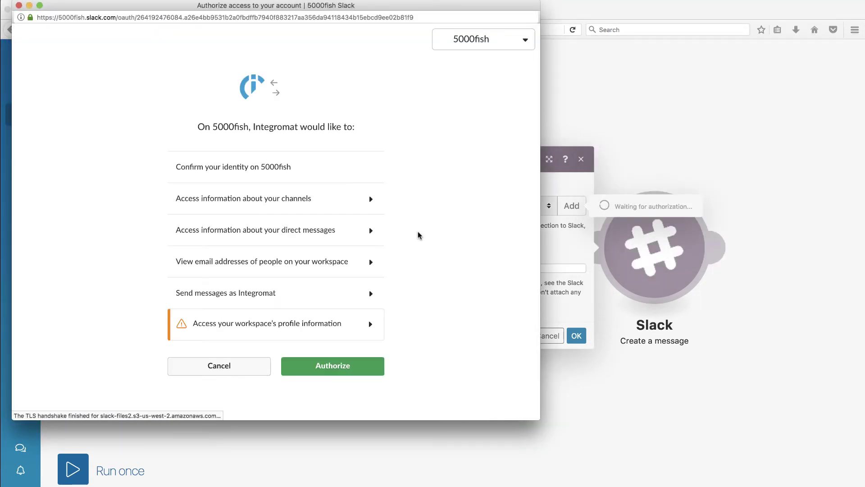
{"action": "left_click", "coordinate": [332, 365]}
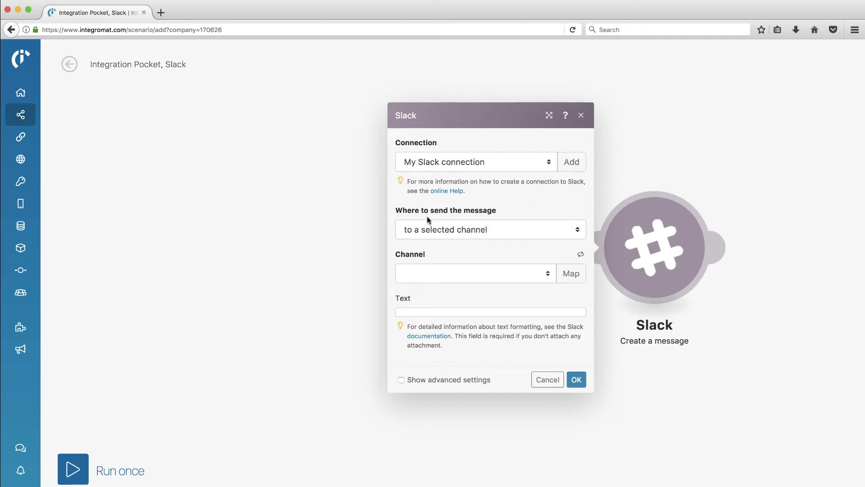
- Send the Slack message to a specific user, pick a workspace member as recipient, and enter the Text field
{"action": "left_click", "coordinate": [577, 233]}
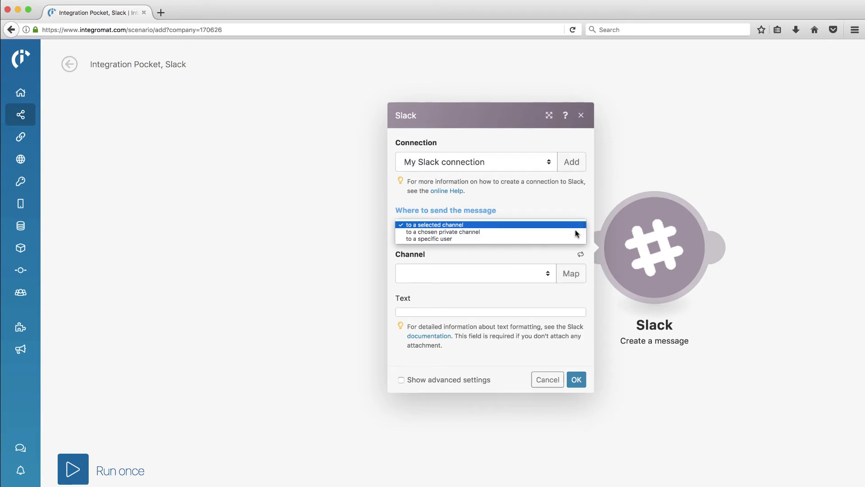
{"action": "left_click", "coordinate": [542, 239]}
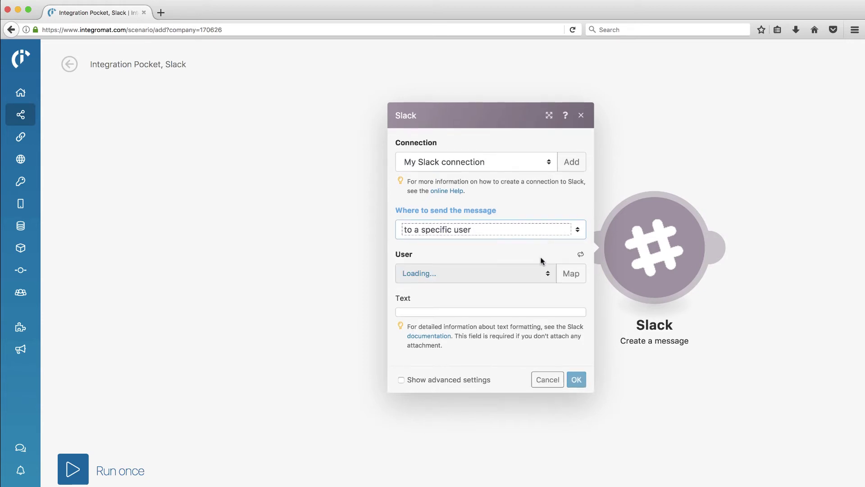
{"action": "left_click", "coordinate": [548, 273]}
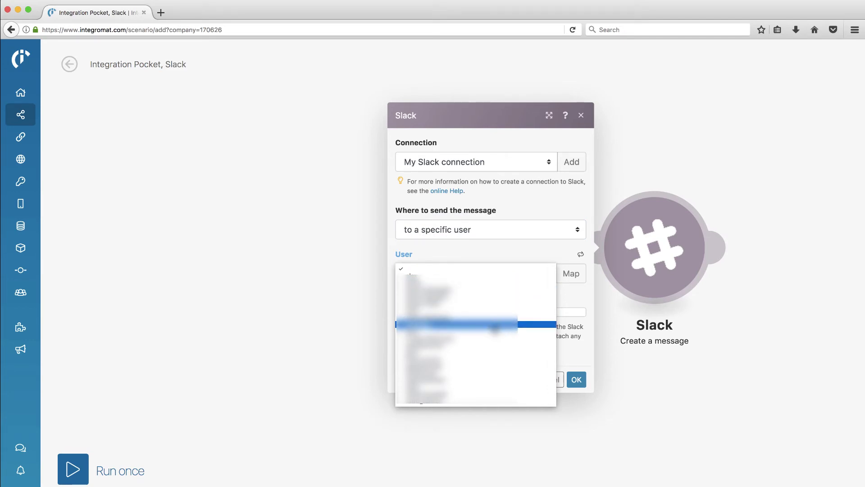
{"action": "left_click", "coordinate": [495, 297]}
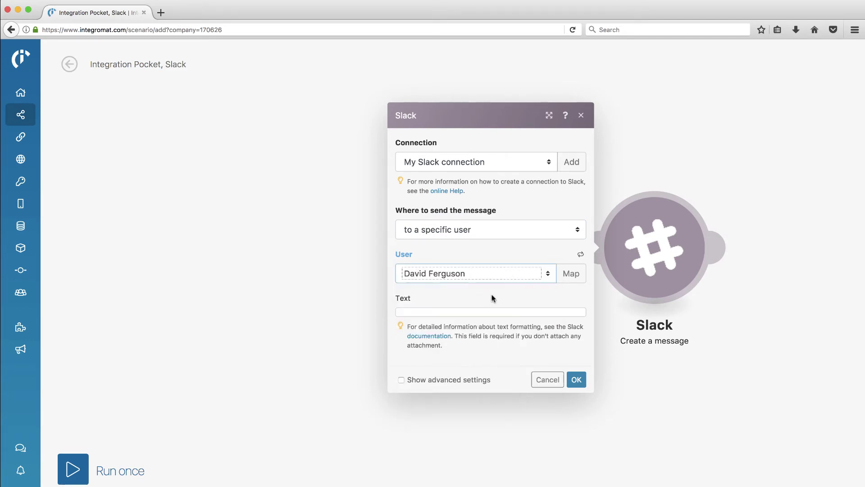
{"action": "left_click", "coordinate": [480, 311]}
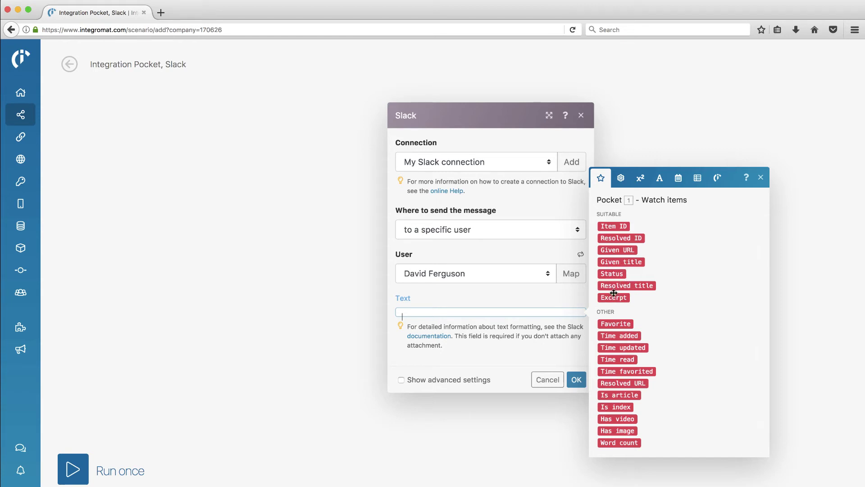
- Fill the message text with 'New Pocket Add:' followed by the Pocket Given title and Given URL
{"action": "mouse_move", "coordinate": [617, 262]}
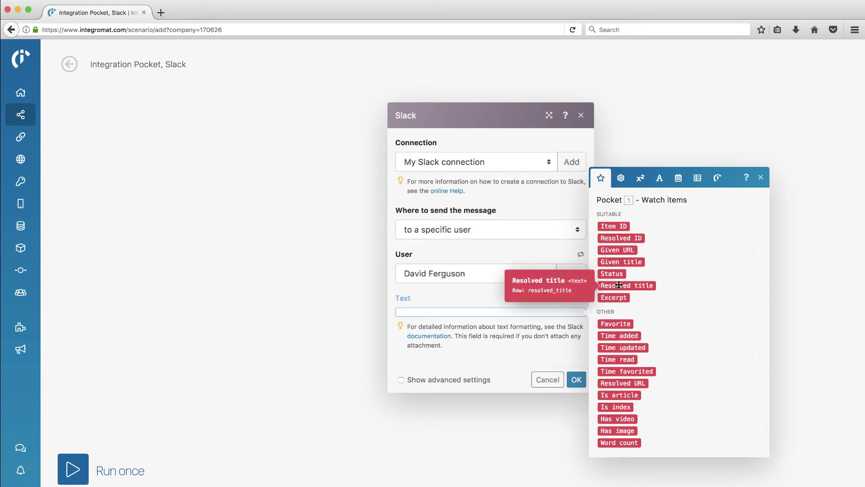
{"action": "left_click", "coordinate": [621, 261]}
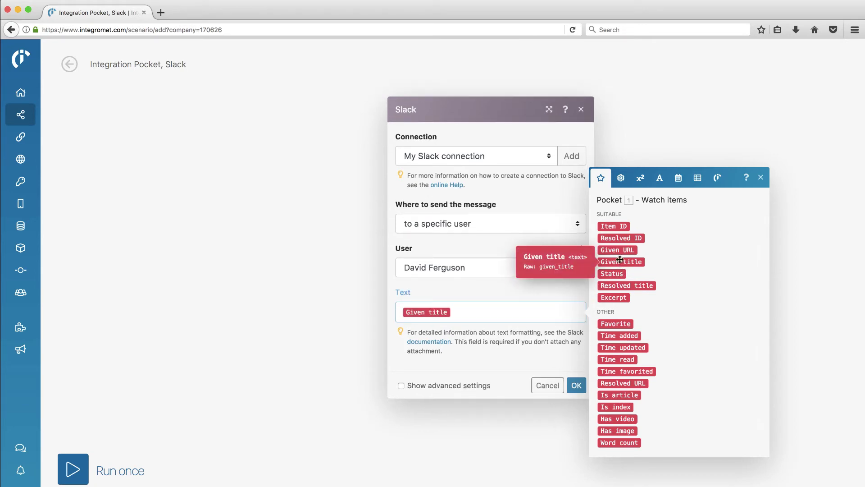
{"action": "left_click", "coordinate": [625, 249]}
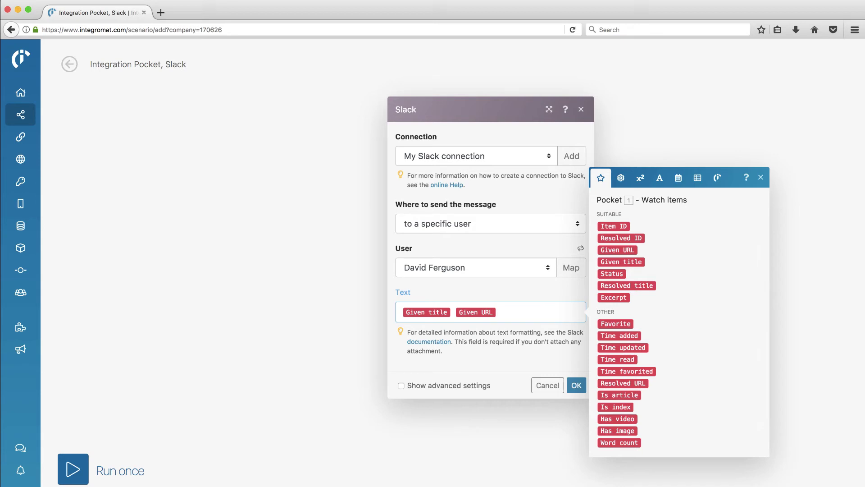
{"action": "type", "text": "New Pock"}
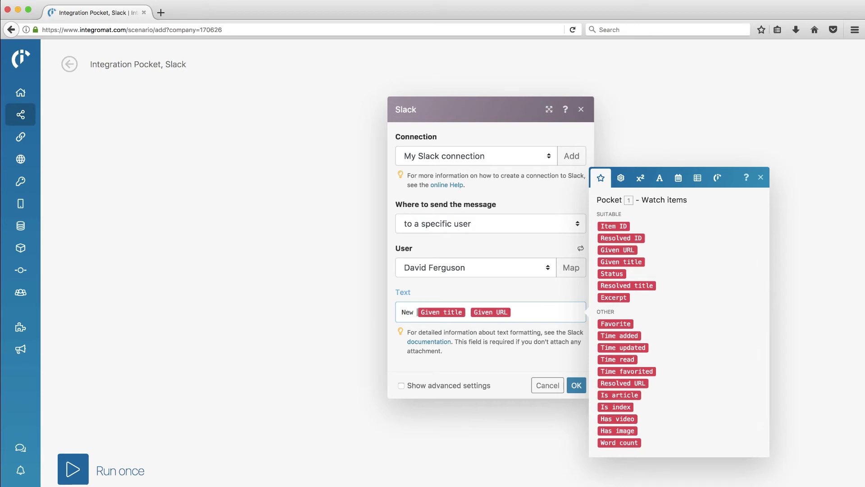
{"action": "type", "text": "et Add:"}
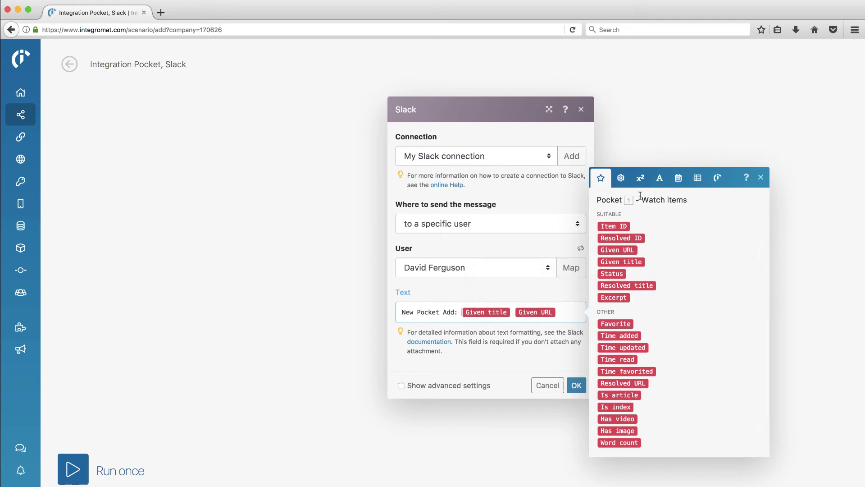
- Browse the general, math, text, date/time and array function lists, then close the functions panel
{"action": "left_click", "coordinate": [621, 179]}
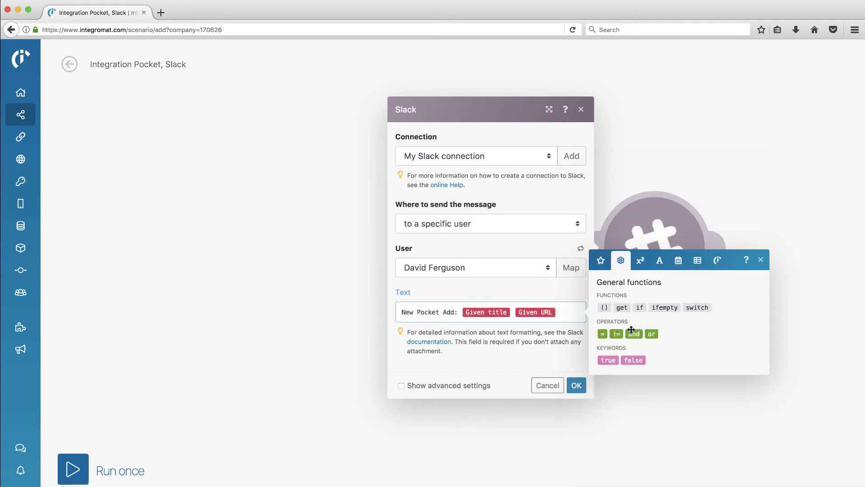
{"action": "left_click", "coordinate": [641, 261]}
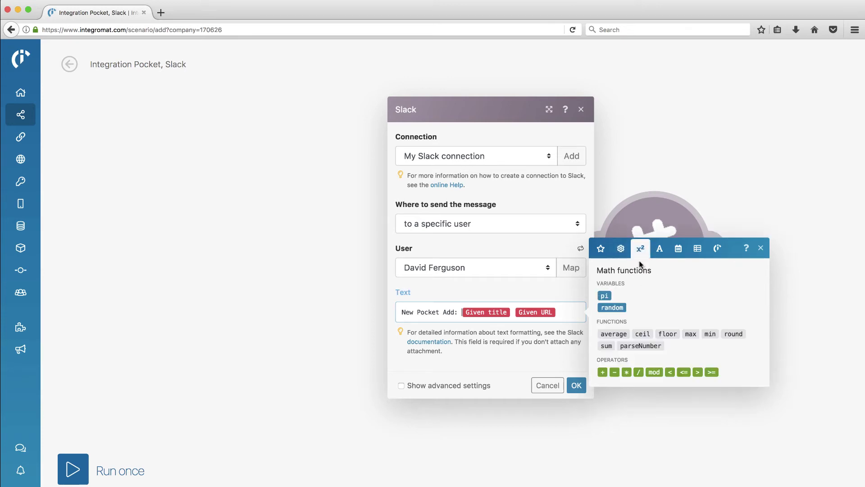
{"action": "left_click", "coordinate": [660, 249]}
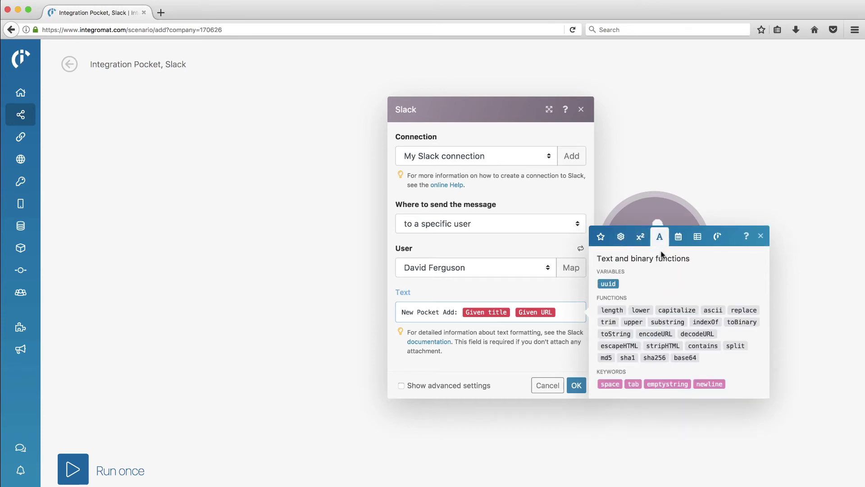
{"action": "left_click", "coordinate": [679, 243]}
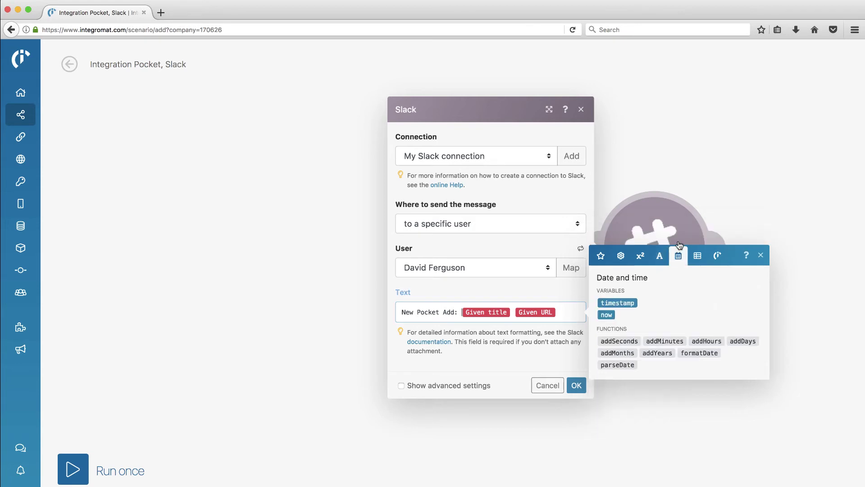
{"action": "left_click", "coordinate": [701, 260]}
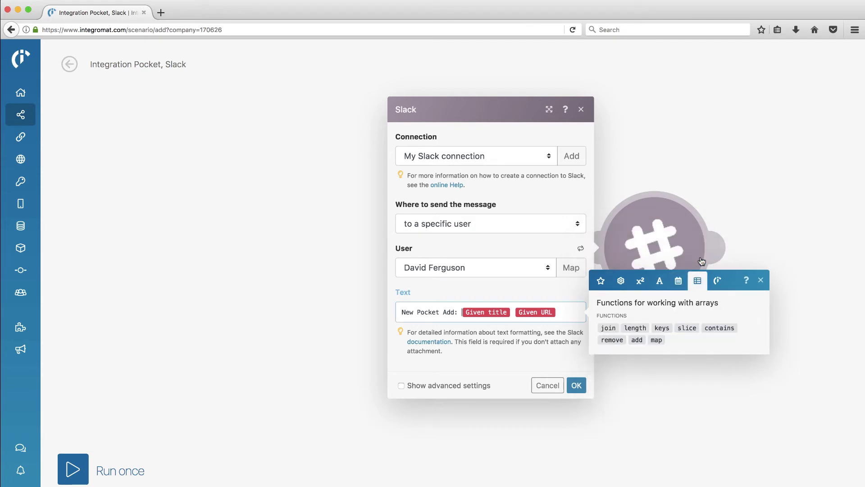
{"action": "left_click", "coordinate": [680, 282]}
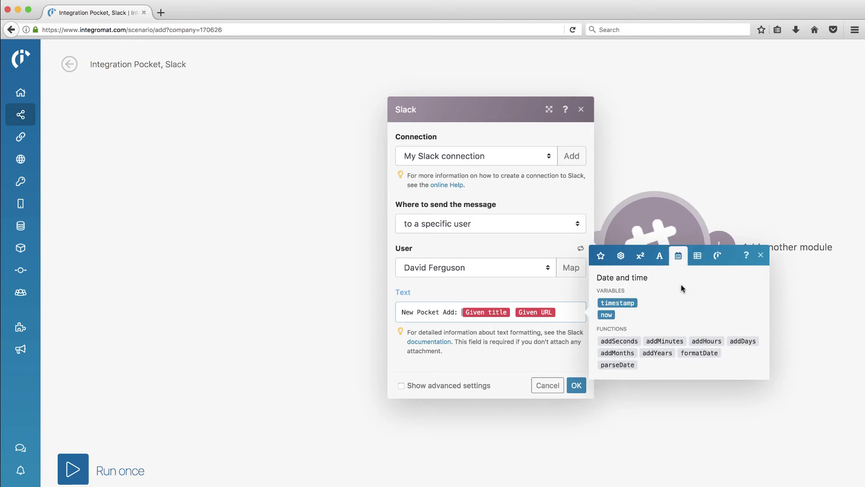
{"action": "left_click", "coordinate": [698, 259]}
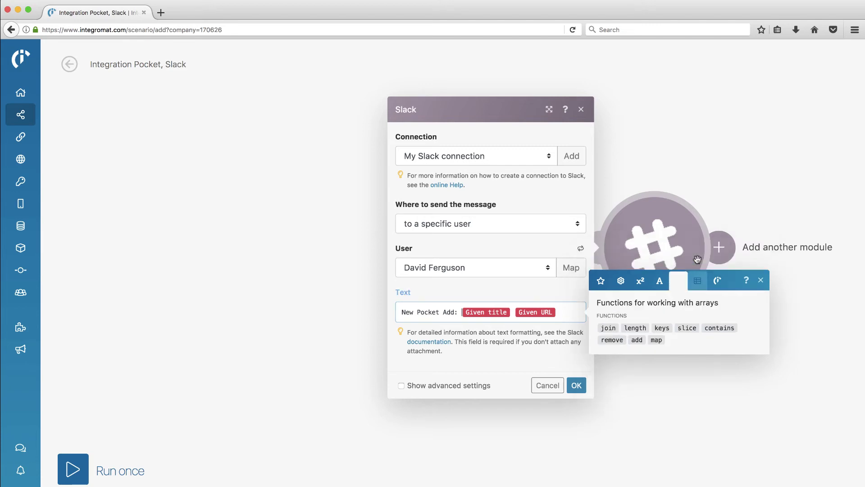
{"action": "left_click", "coordinate": [761, 281]}
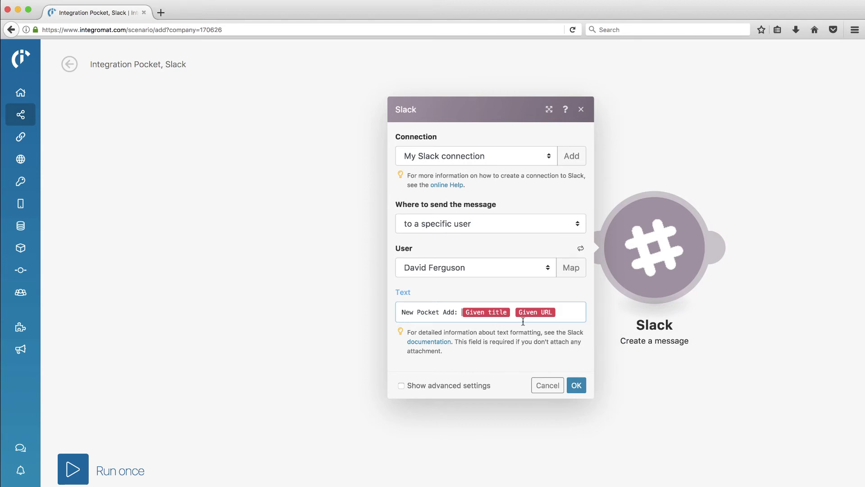
- Review the advanced Slack message options, then save the Slack module settings with OK
{"action": "left_click", "coordinate": [401, 386]}
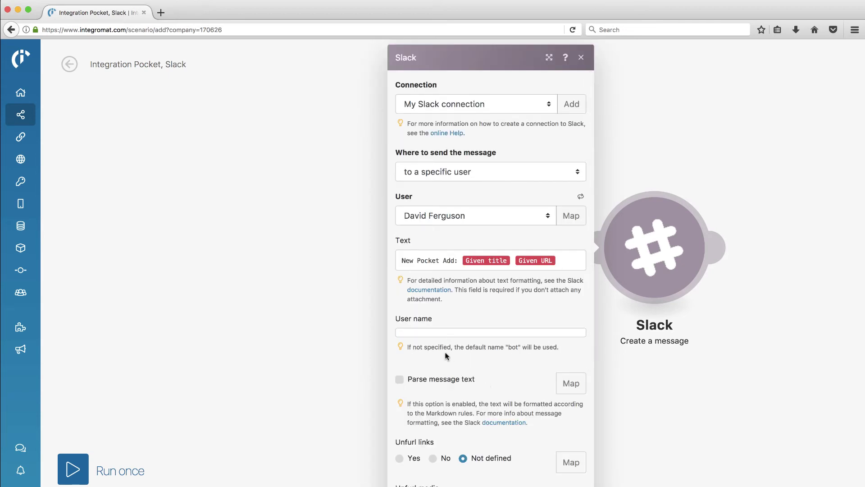
{"action": "scroll", "coordinate": [446, 381], "scroll_direction": "down", "scroll_amount": 3}
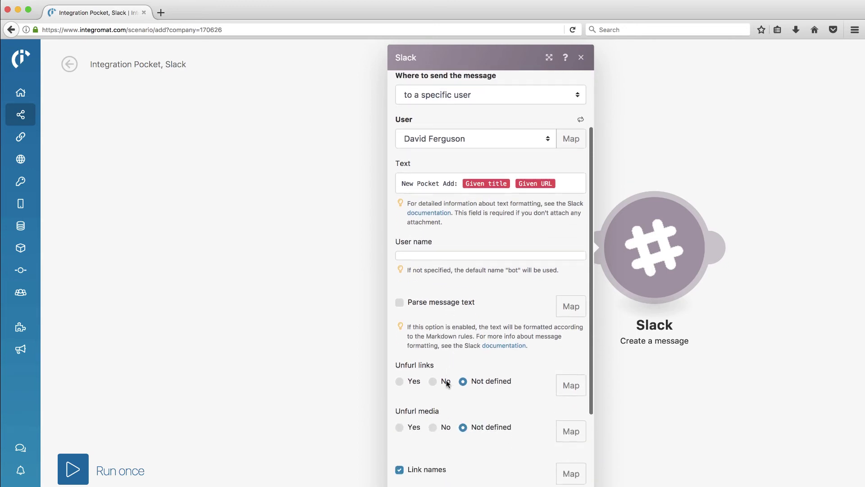
{"action": "scroll", "coordinate": [447, 380], "scroll_direction": "down", "scroll_amount": 5}
{"action": "scroll", "coordinate": [452, 406], "scroll_direction": "down", "scroll_amount": 1}
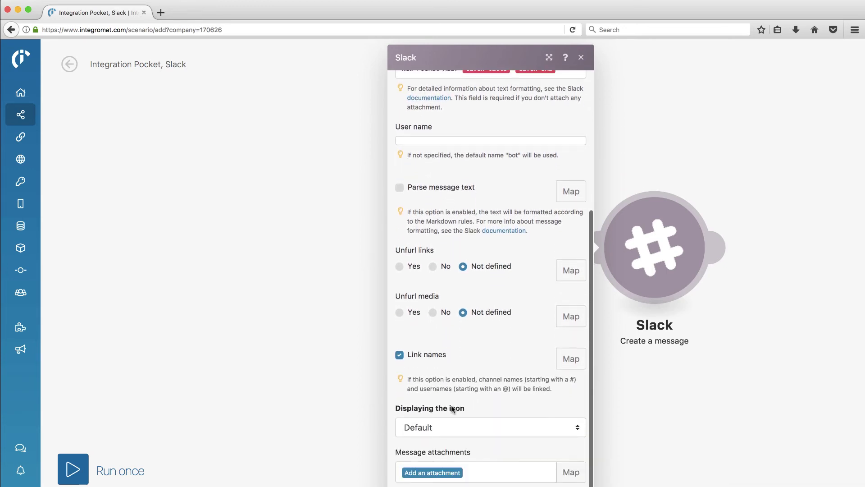
{"action": "scroll", "coordinate": [452, 406], "scroll_direction": "up", "scroll_amount": 7}
{"action": "scroll", "coordinate": [451, 408], "scroll_direction": "up", "scroll_amount": 2}
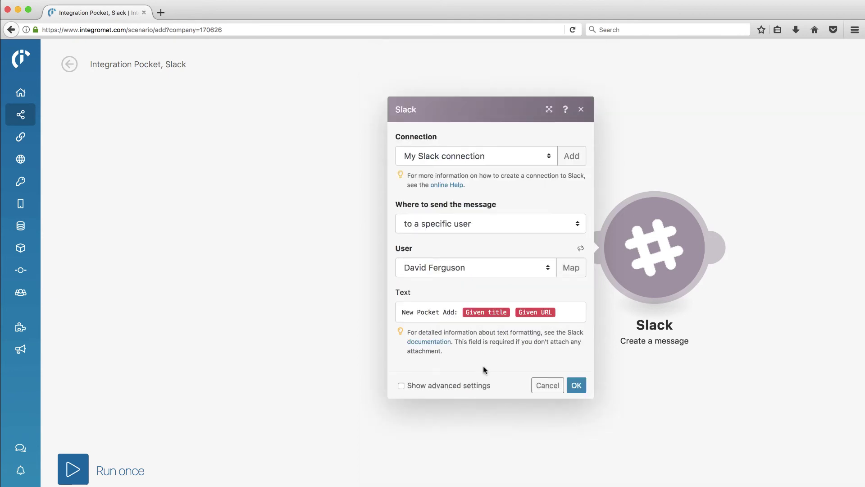
{"action": "left_click", "coordinate": [576, 385]}
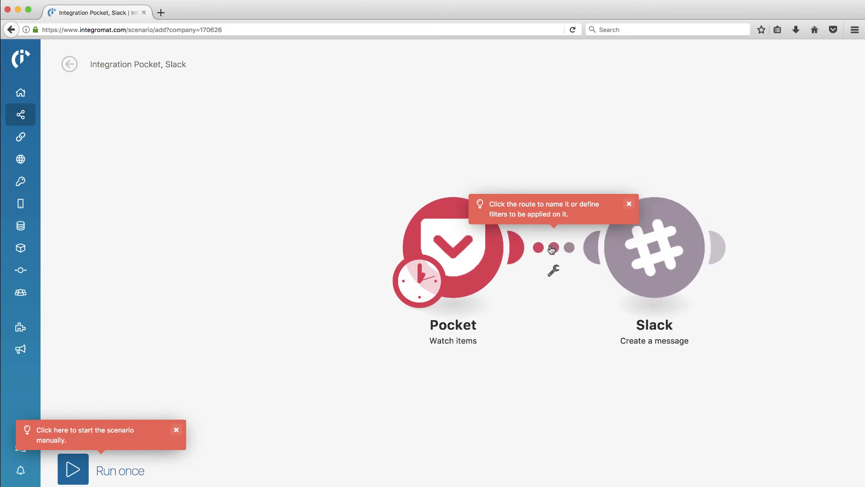
- Close the route's filter setup without adding a filter and dismiss the manual-start hint
{"action": "left_click", "coordinate": [554, 249]}
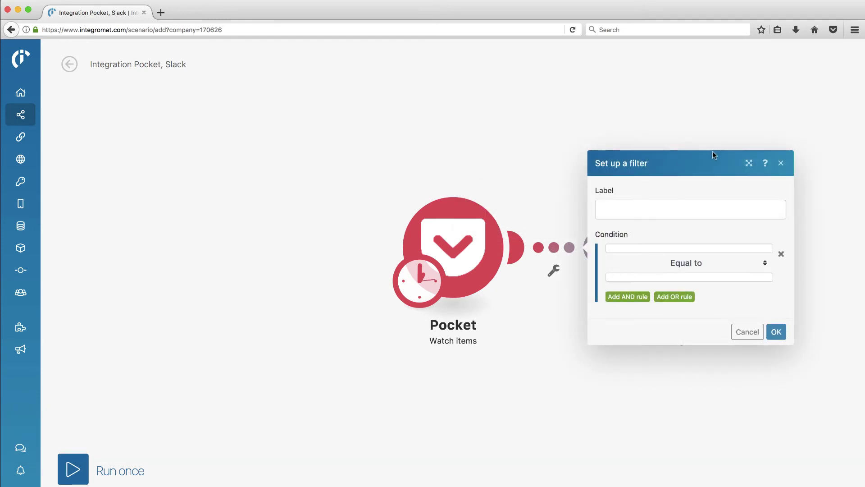
{"action": "left_click", "coordinate": [783, 164]}
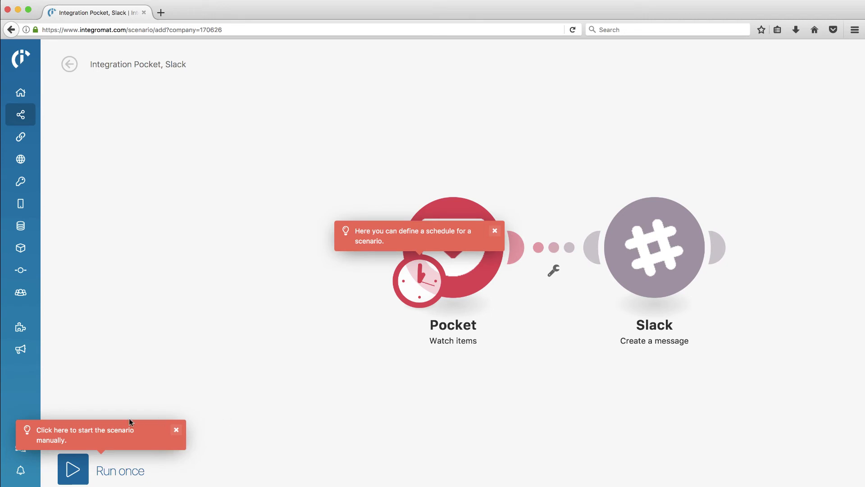
{"action": "left_click", "coordinate": [175, 430]}
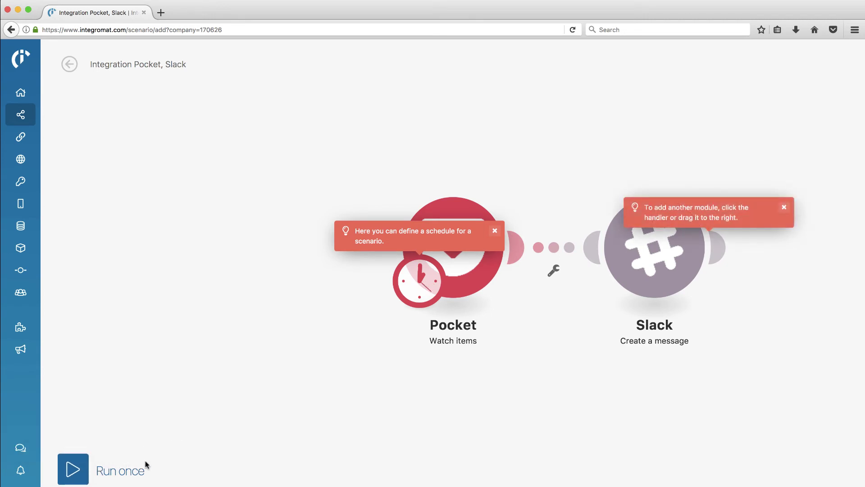
- Run the scenario once and check the log showing Pocket returned one item
{"action": "left_click", "coordinate": [73, 471]}
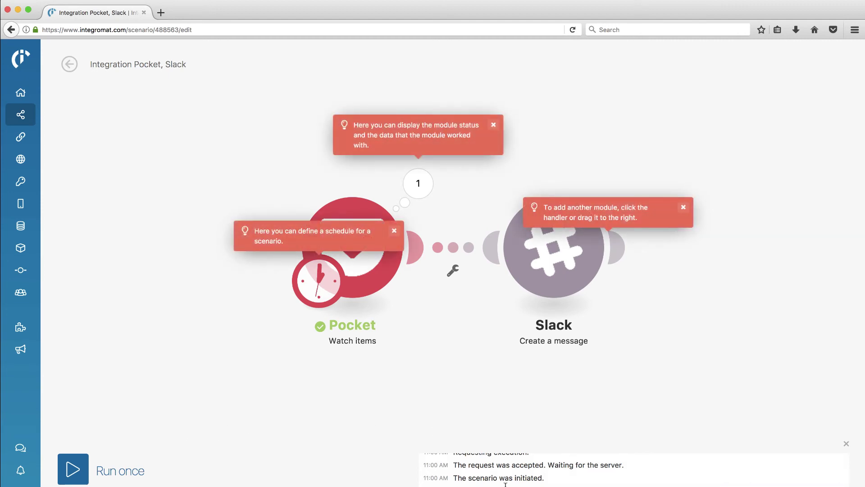
{"action": "scroll", "coordinate": [505, 478], "scroll_direction": "down", "scroll_amount": 1}
{"action": "left_click", "coordinate": [161, 13]}
{"action": "type", "text": "www.yurbi.com/"}
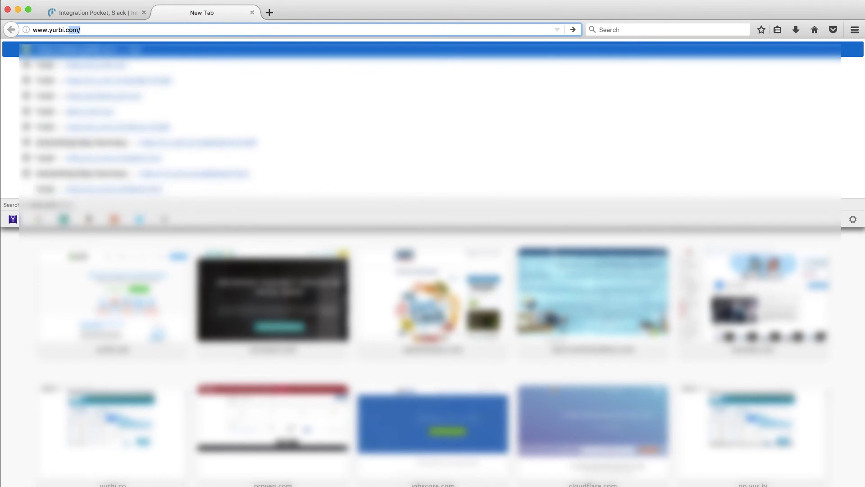
{"action": "key", "text": "Return"}
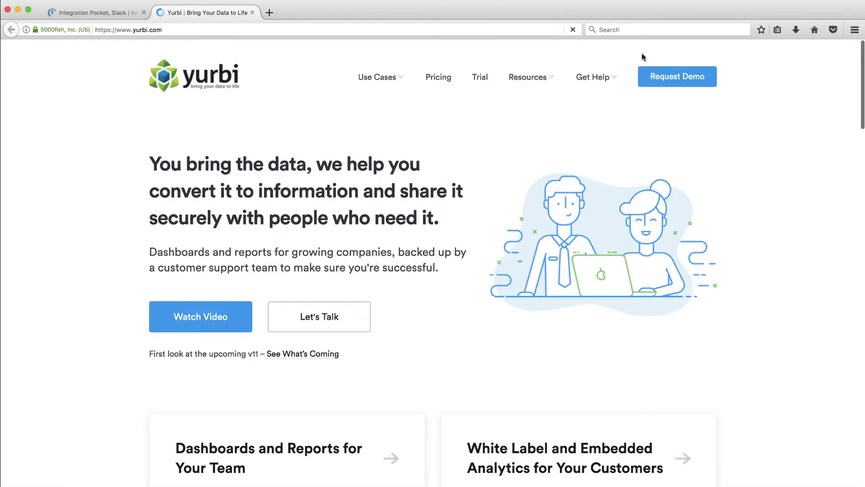
- Save the Yurbi page to Pocket with the tag 'website'
{"action": "left_click", "coordinate": [833, 30]}
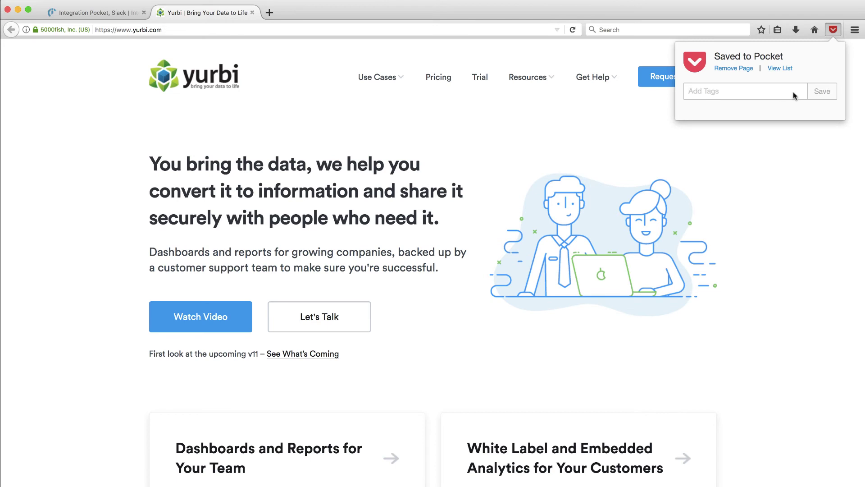
{"action": "type", "text": "website"}
{"action": "left_click", "coordinate": [763, 116]}
{"action": "left_click", "coordinate": [822, 91]}
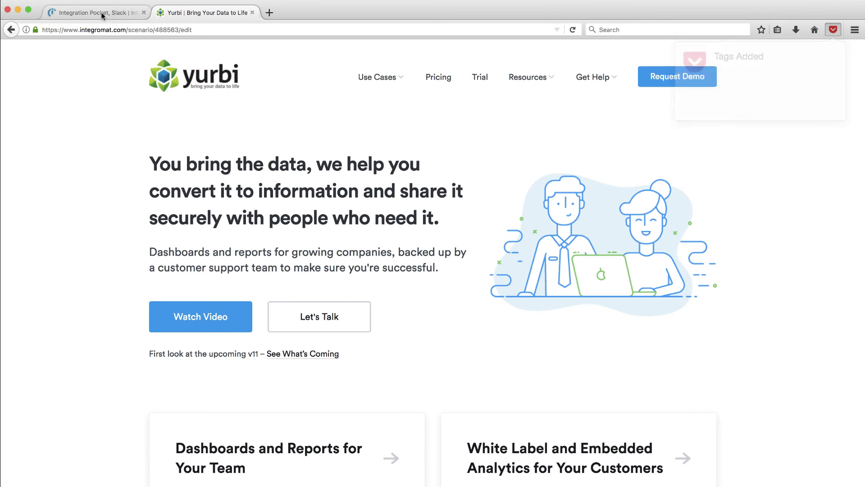
- Run the Integration Pocket, Slack scenario once and check Slack for the 'New Pocket Add: Yurbi' message
{"action": "left_click", "coordinate": [105, 15]}
{"action": "left_click", "coordinate": [72, 471]}
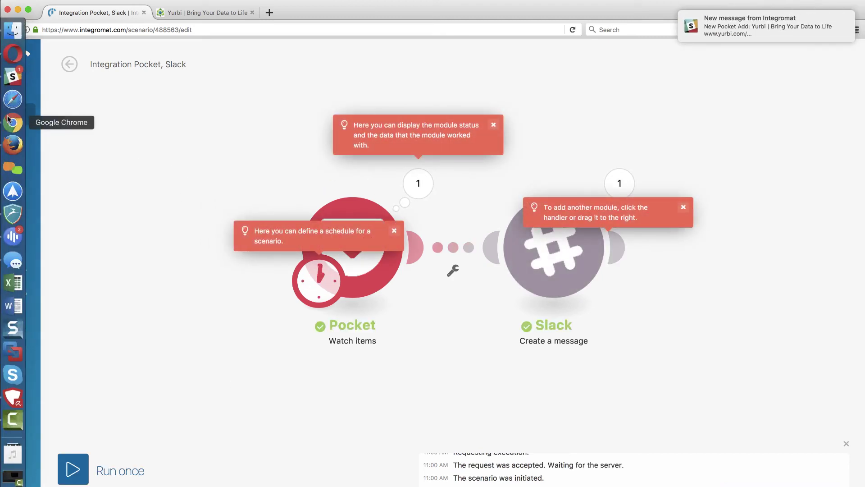
{"action": "left_click", "coordinate": [4, 75]}
- Read the Integromat post about the Yurbi page added to Pocket in your Slack DM, then return to Integromat
{"action": "left_click", "coordinate": [171, 296]}
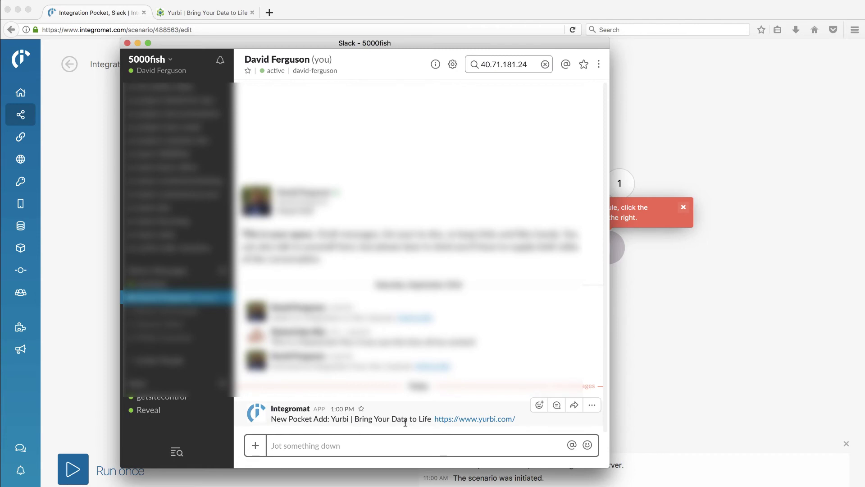
{"action": "left_click", "coordinate": [674, 350]}
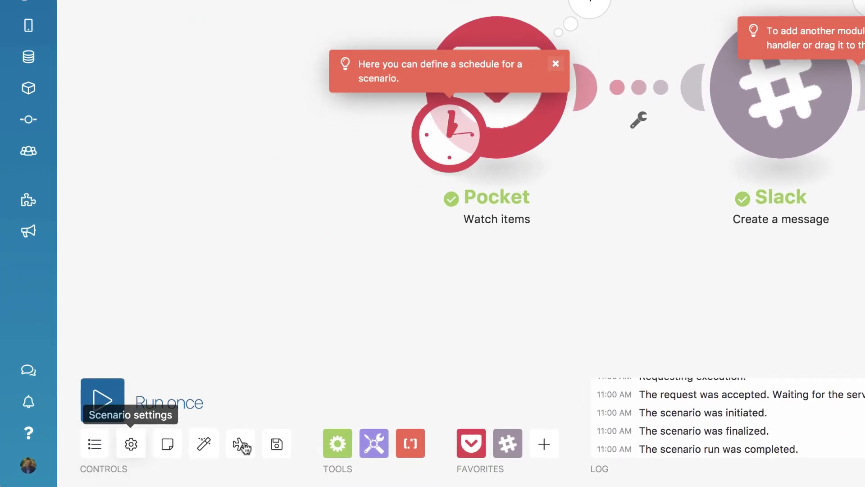
- Review the scenario settings without changing anything, then save the Integration Pocket, Slack scenario
{"action": "left_click", "coordinate": [276, 447]}
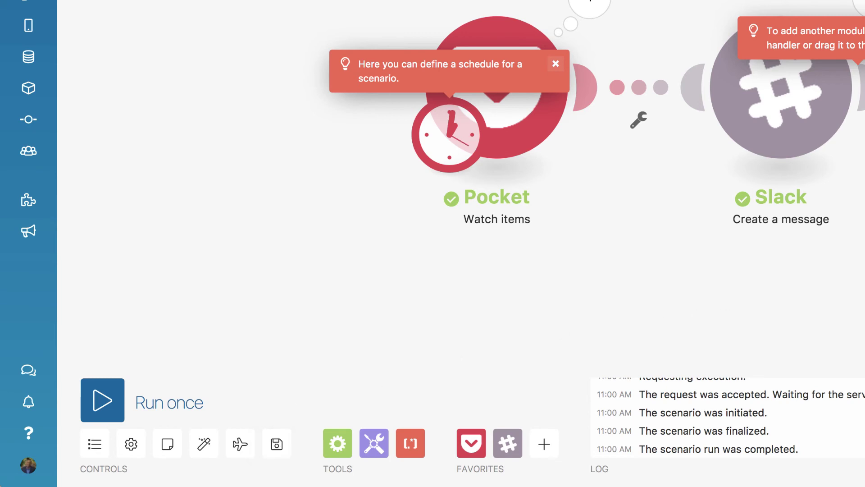
{"action": "left_click", "coordinate": [131, 446]}
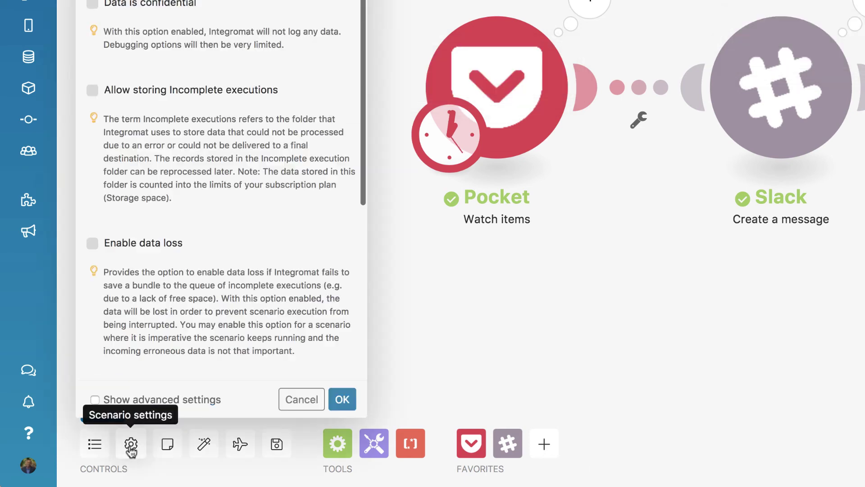
{"action": "scroll", "coordinate": [267, 234], "scroll_direction": "down", "scroll_amount": 5}
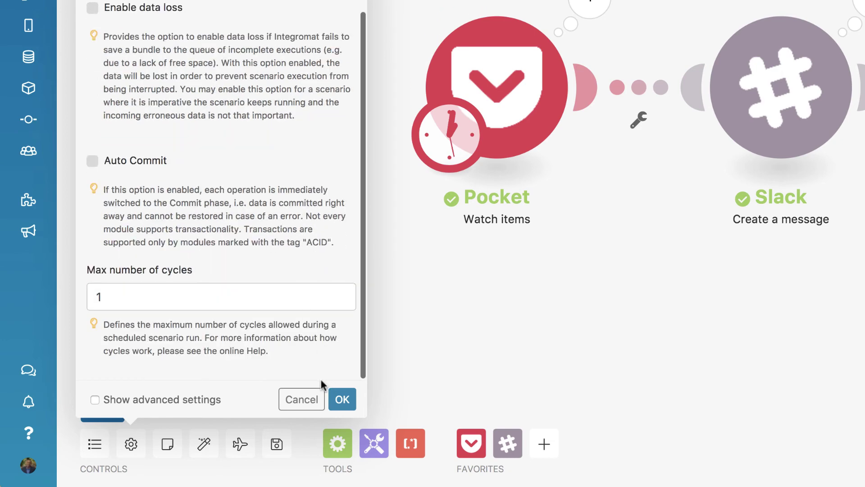
{"action": "left_click", "coordinate": [305, 392]}
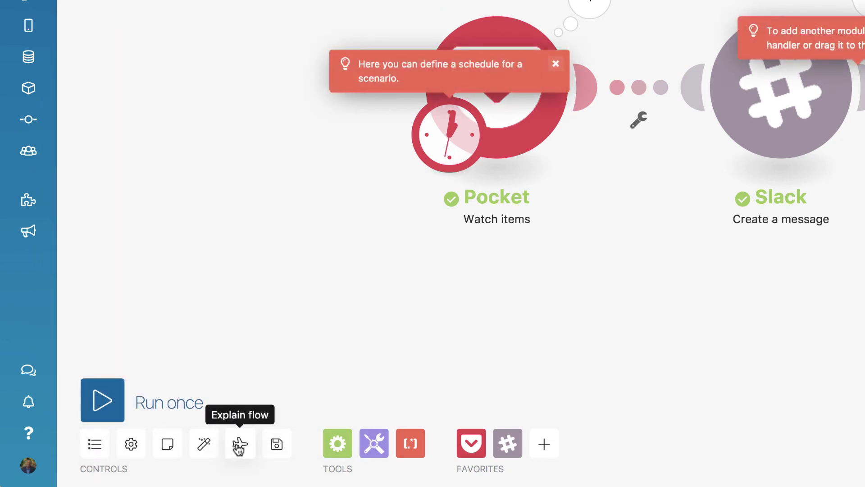
{"action": "left_click", "coordinate": [277, 445]}
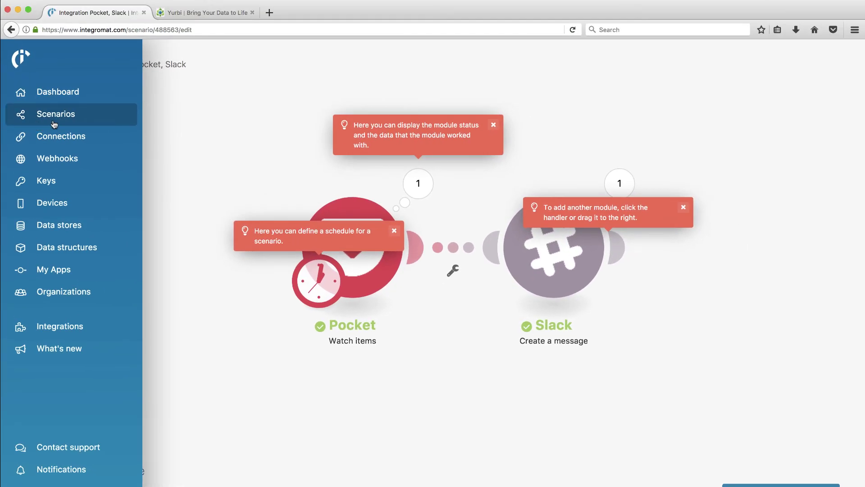
- Turn the Integration Pocket, Slack scenario ON in the Scenarios list and open its page
{"action": "left_click", "coordinate": [61, 62]}
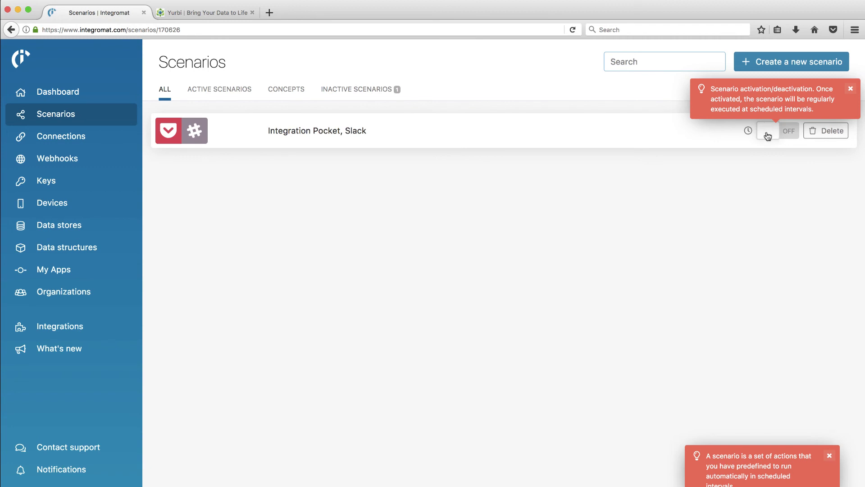
{"action": "left_click", "coordinate": [788, 133]}
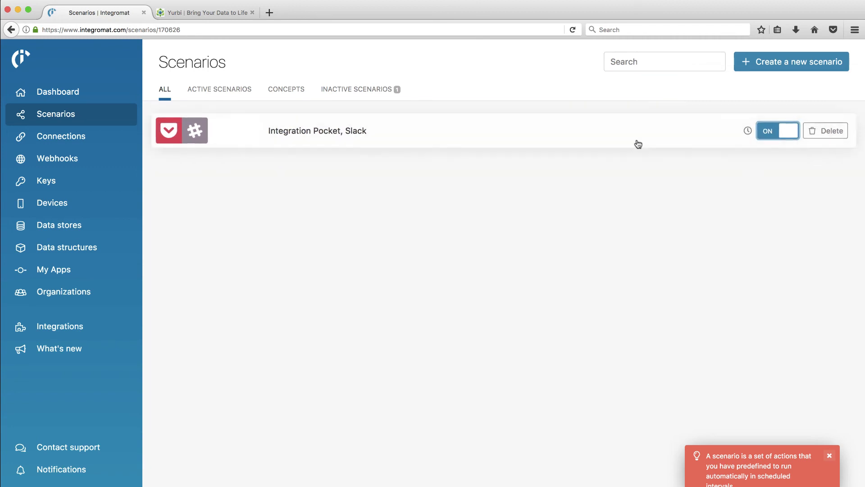
{"action": "left_click", "coordinate": [828, 456]}
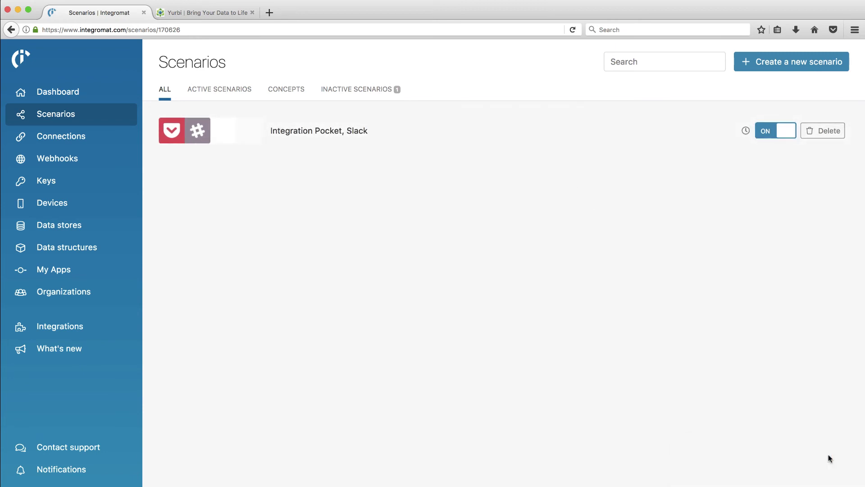
{"action": "left_click", "coordinate": [749, 133]}
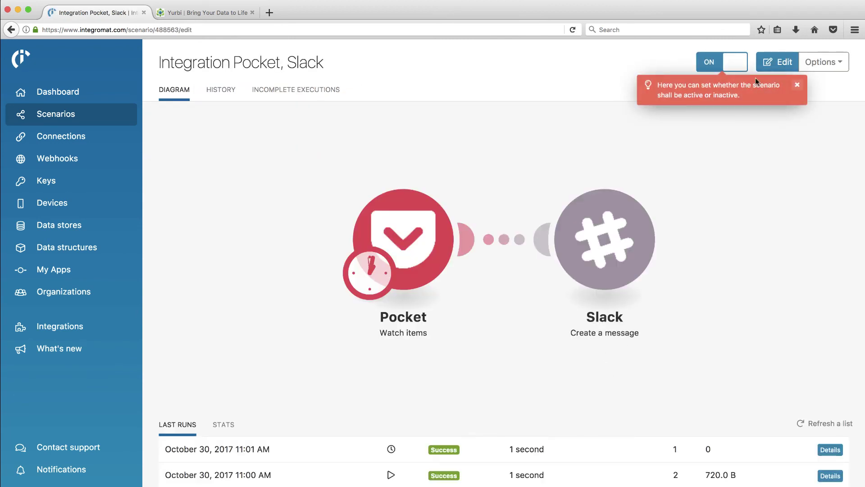
- Keep the scenario schedule at 'At regular intervals' with a 15-minute interval
{"action": "left_click", "coordinate": [818, 66]}
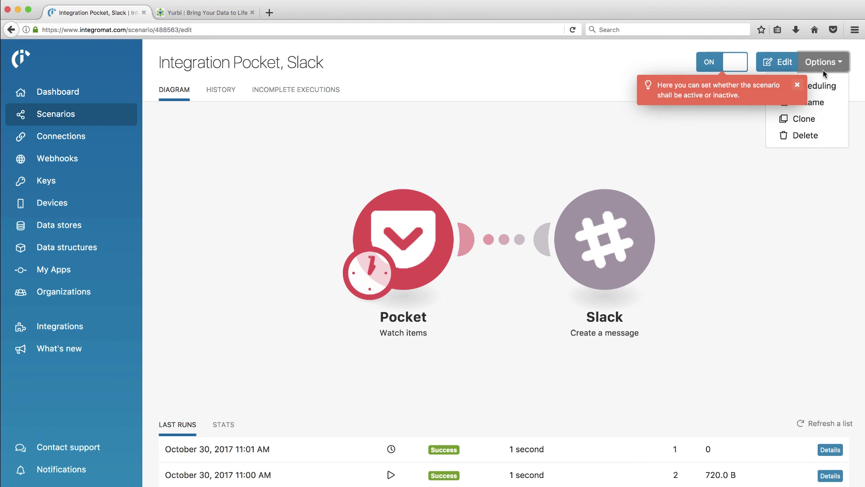
{"action": "left_click", "coordinate": [797, 85]}
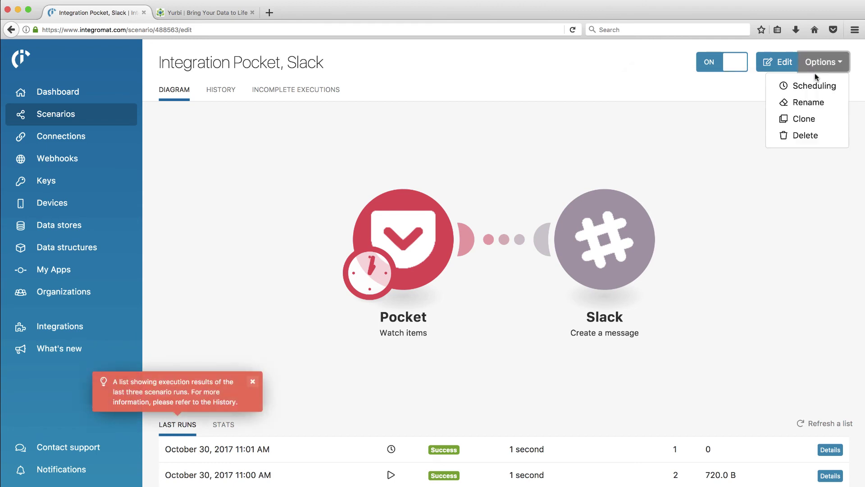
{"action": "left_click", "coordinate": [811, 85]}
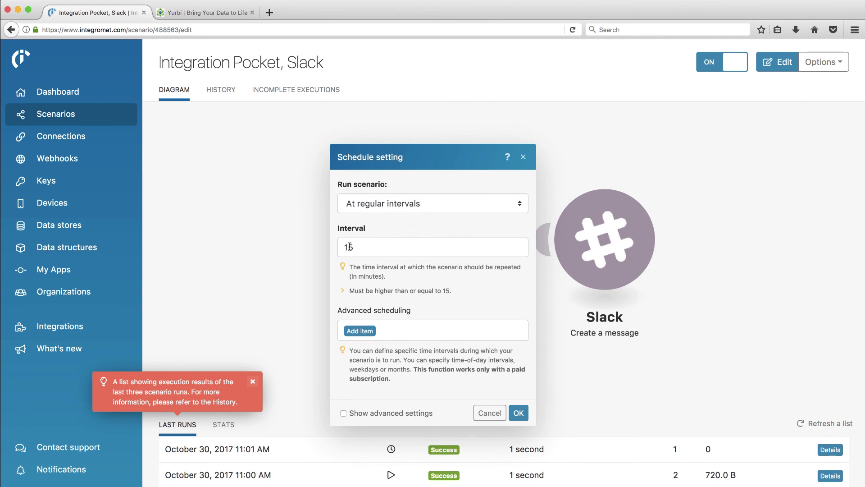
{"action": "left_click", "coordinate": [521, 204]}
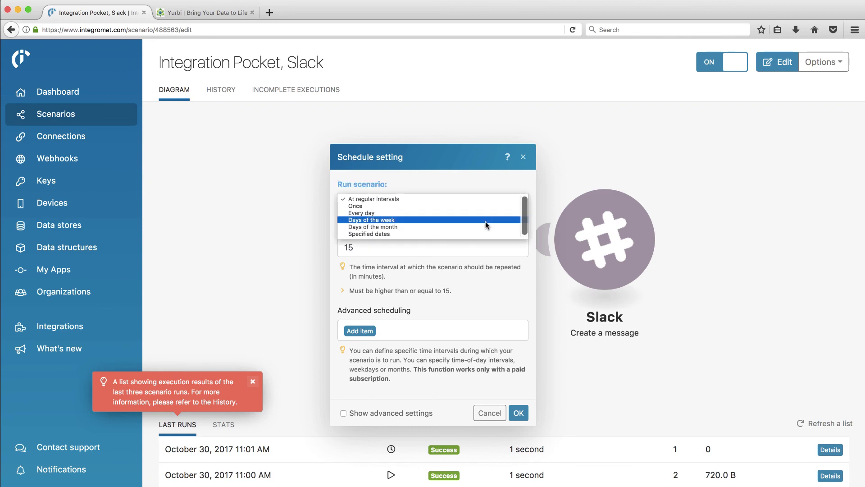
{"action": "left_click", "coordinate": [435, 199]}
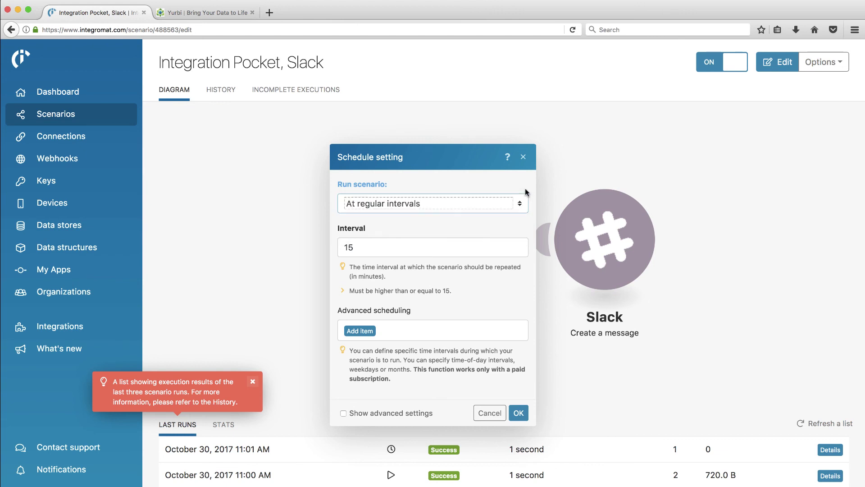
{"action": "left_click", "coordinate": [370, 248]}
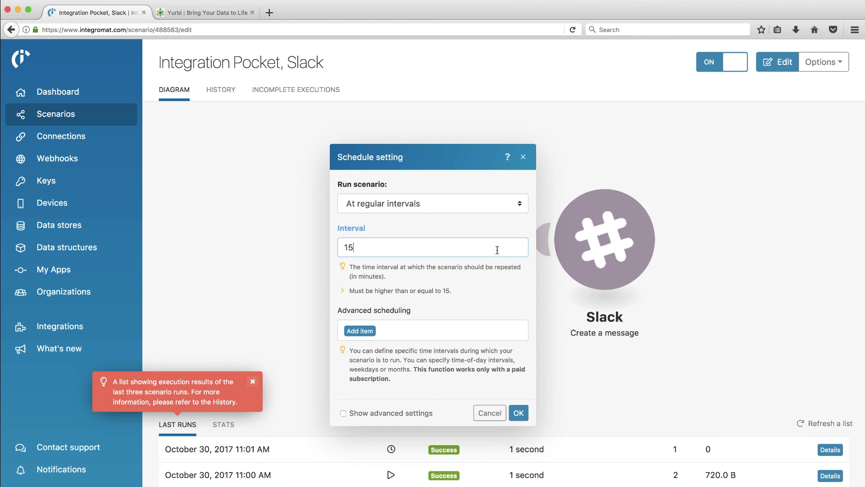
{"action": "left_click", "coordinate": [524, 157]}
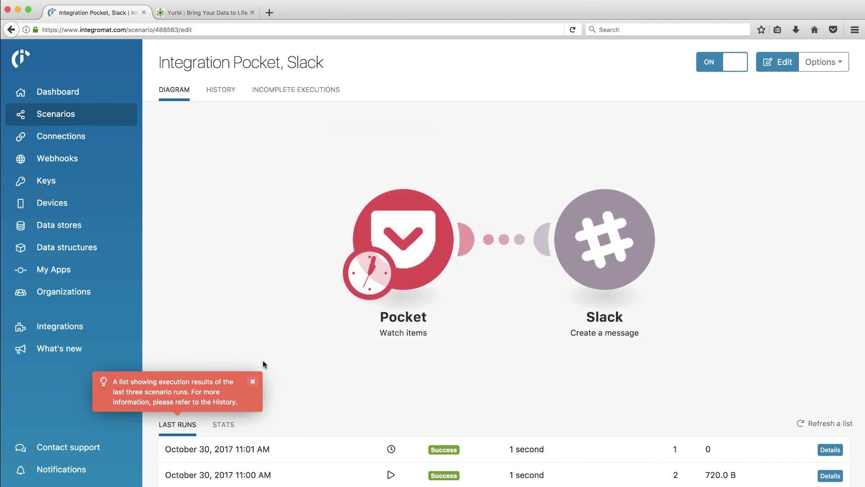
{"action": "left_click", "coordinate": [253, 381]}
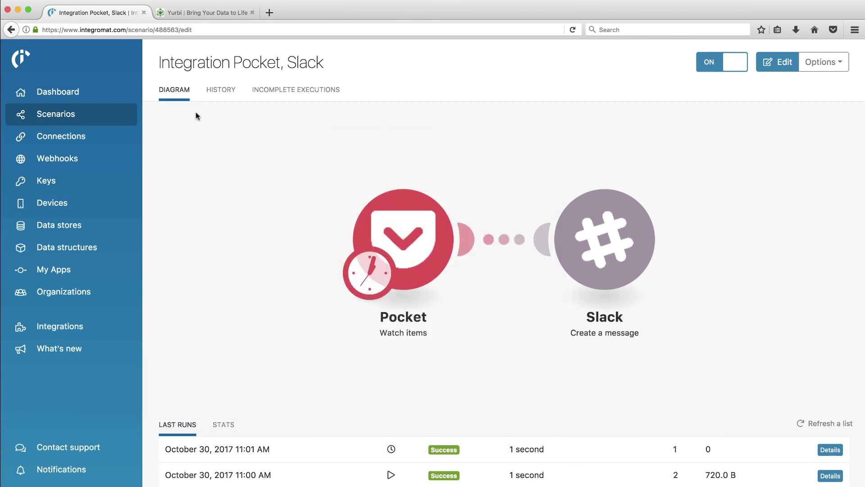
- Pass through Scenarios and Integrations, then view the My Lab dashboard listing the active scenario
{"action": "left_click", "coordinate": [60, 118]}
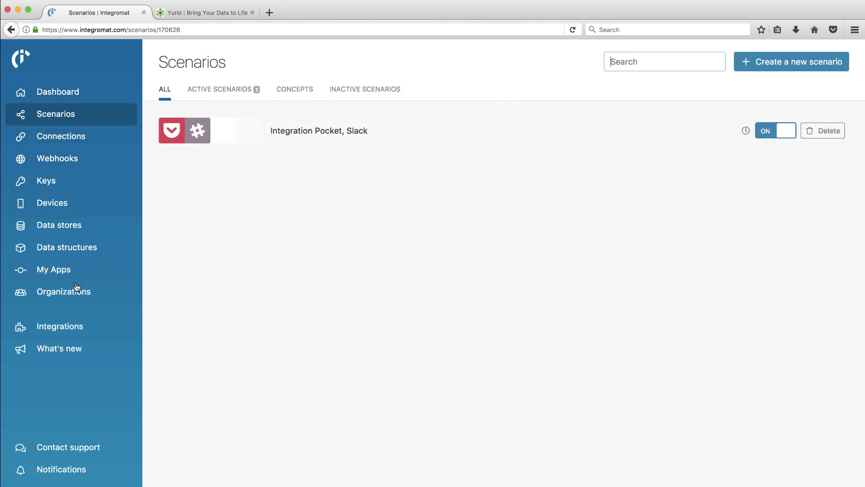
{"action": "left_click", "coordinate": [67, 333]}
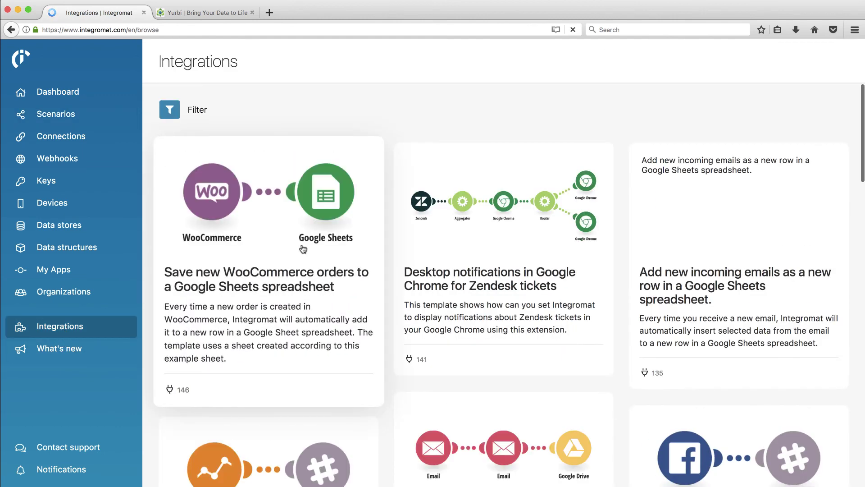
{"action": "left_click", "coordinate": [58, 92]}
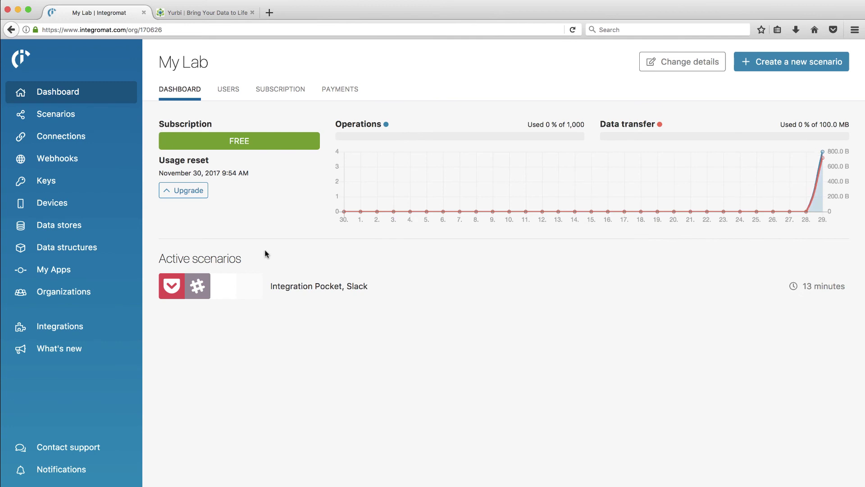